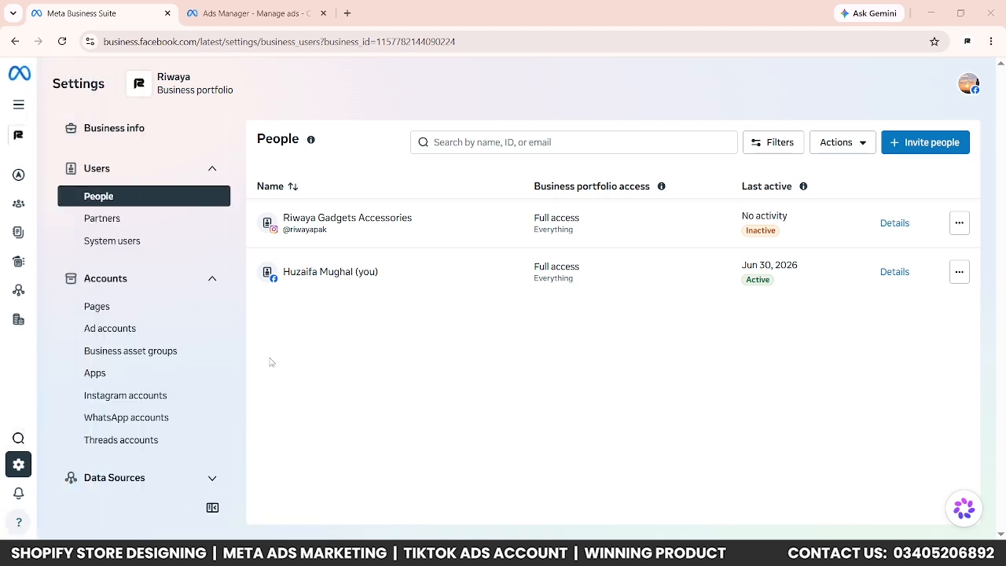
Open the Datasets & pixels settings under Data Sources for the Riwaya business portfolio.
scroll(116, 424, down, 1)
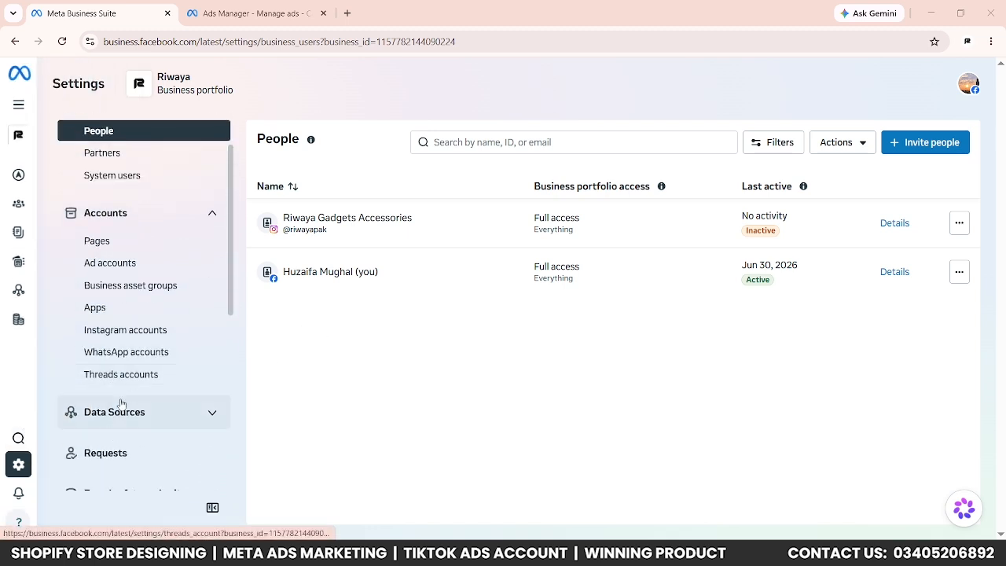
click(118, 408)
scroll(139, 348, down, 3)
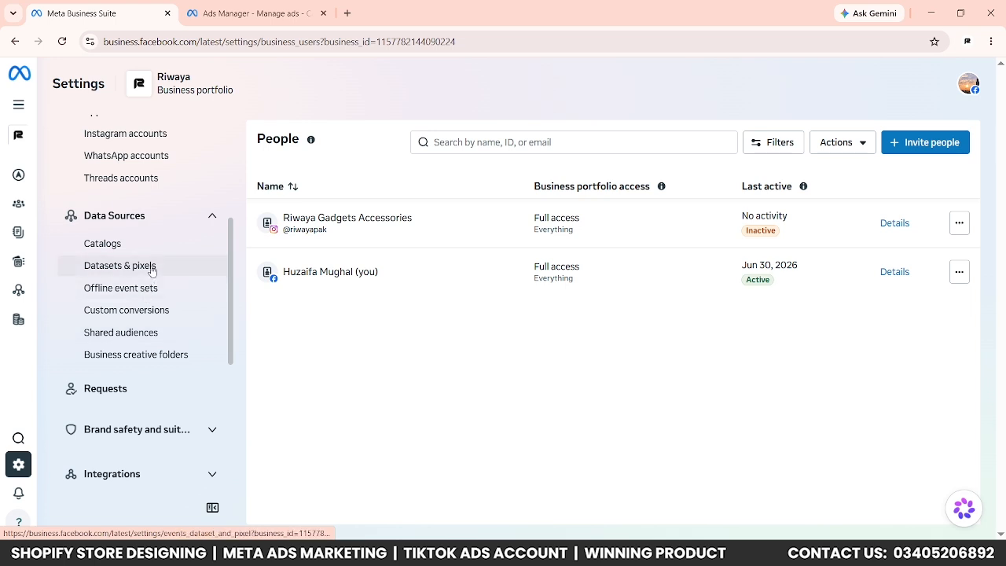
click(151, 269)
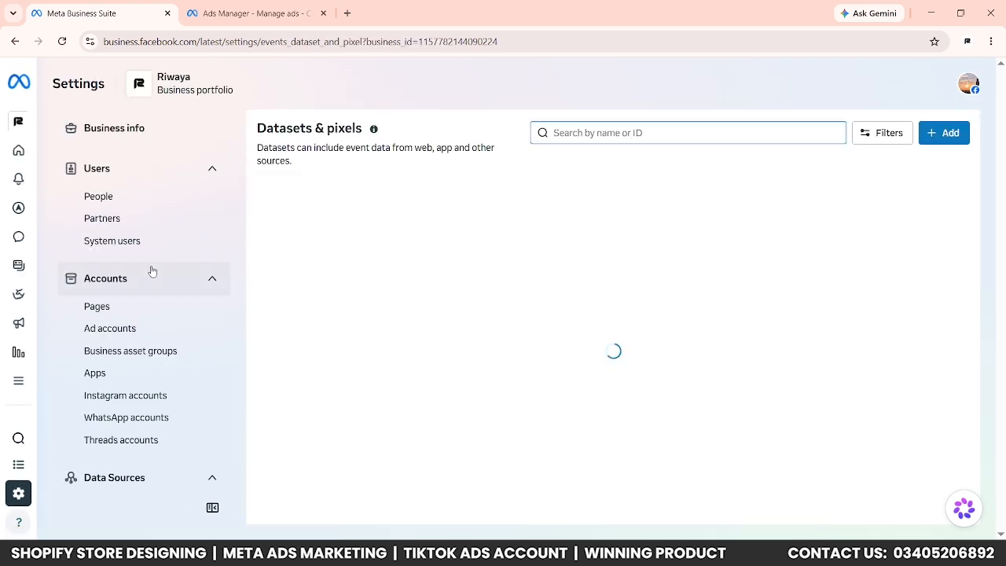
Create a new dataset named "Riwaya Pixel" with the Conversions API option left enabled.
click(944, 133)
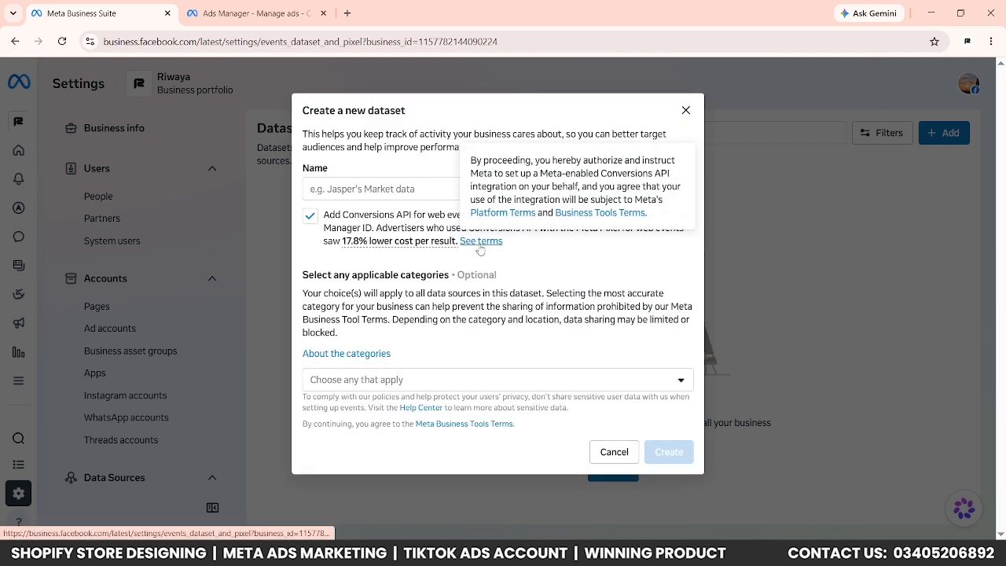
click(439, 190)
text(Riwa)
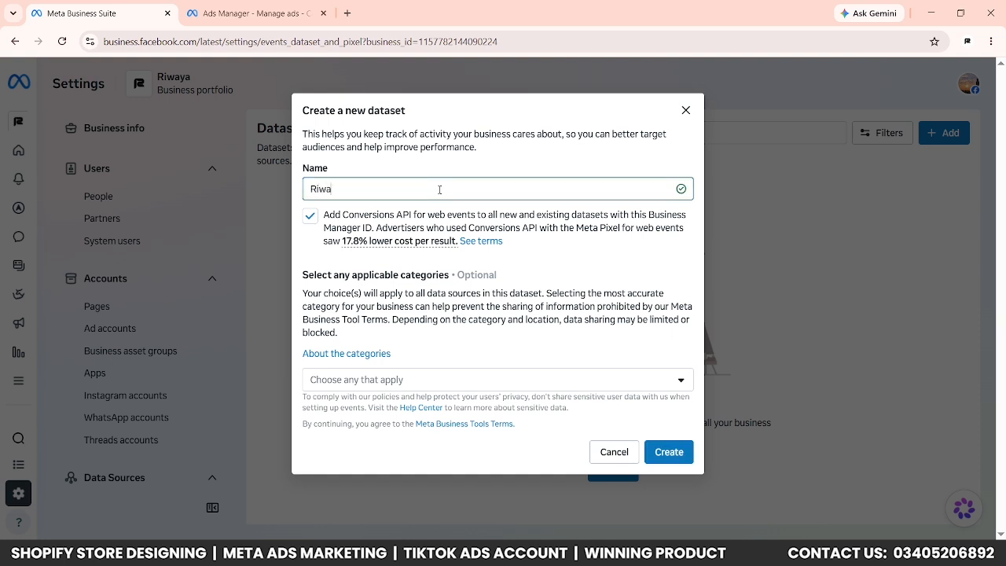
text(ya pPixel)
click(528, 272)
click(658, 446)
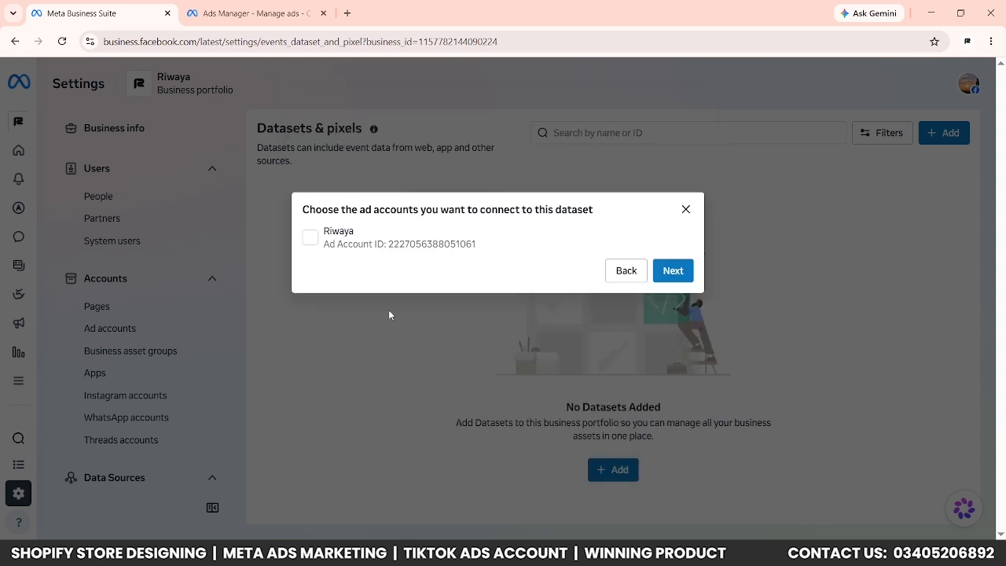
Connect the new dataset to the Riwaya ad account and open it in Events Manager.
click(311, 238)
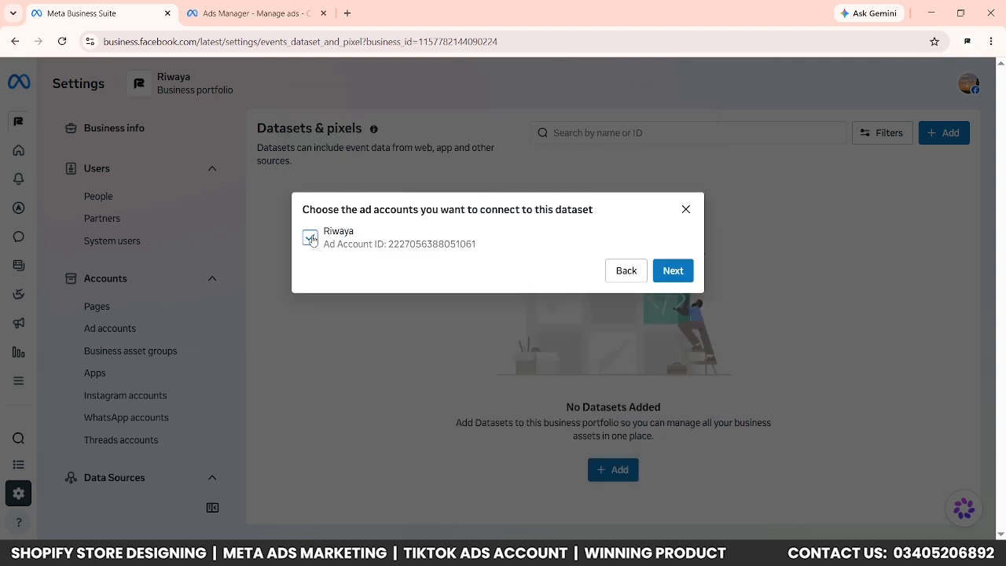
click(670, 270)
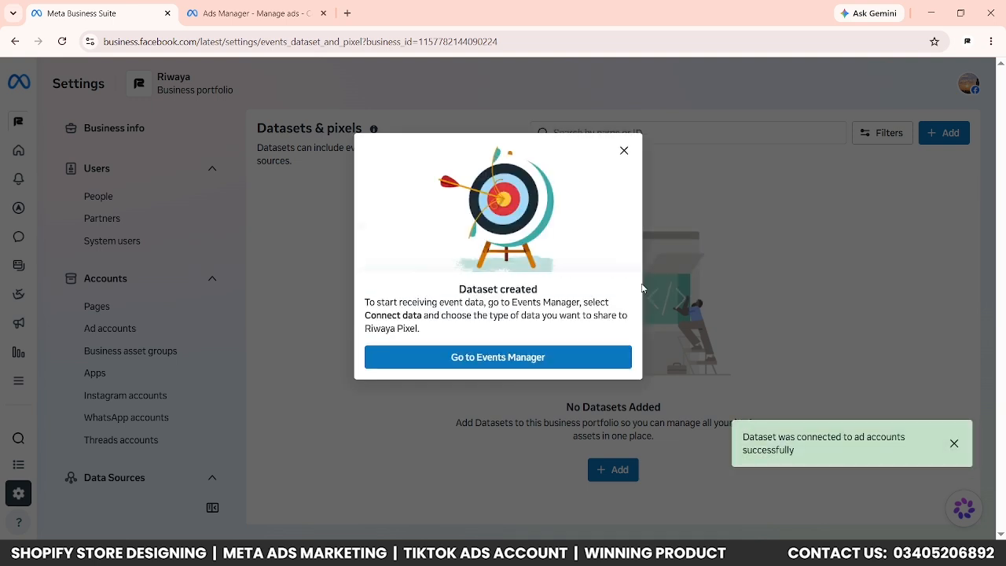
click(603, 355)
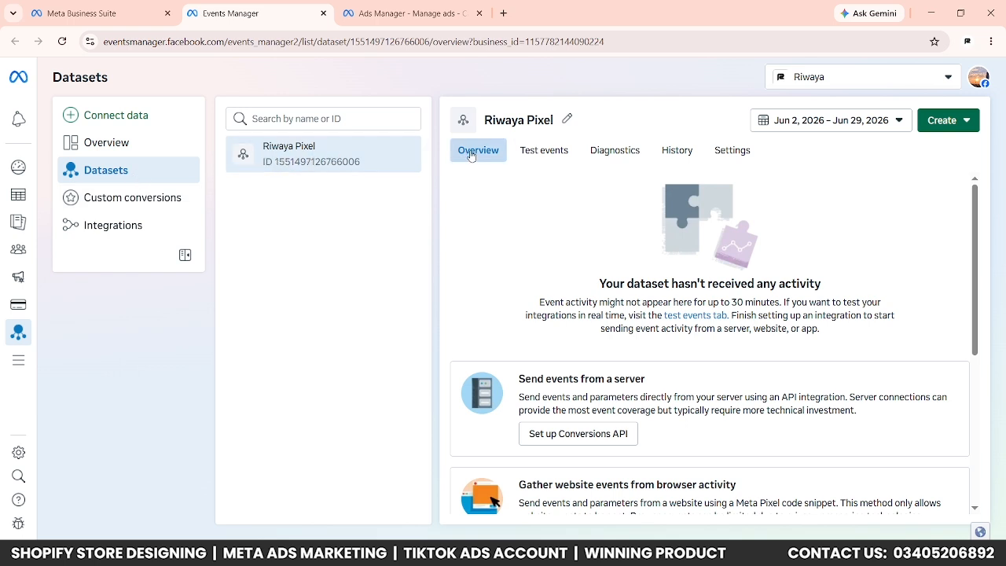
Start the Meta Pixel setup for website events with a partner, choosing Shopify as the platform.
scroll(583, 254, down, 3)
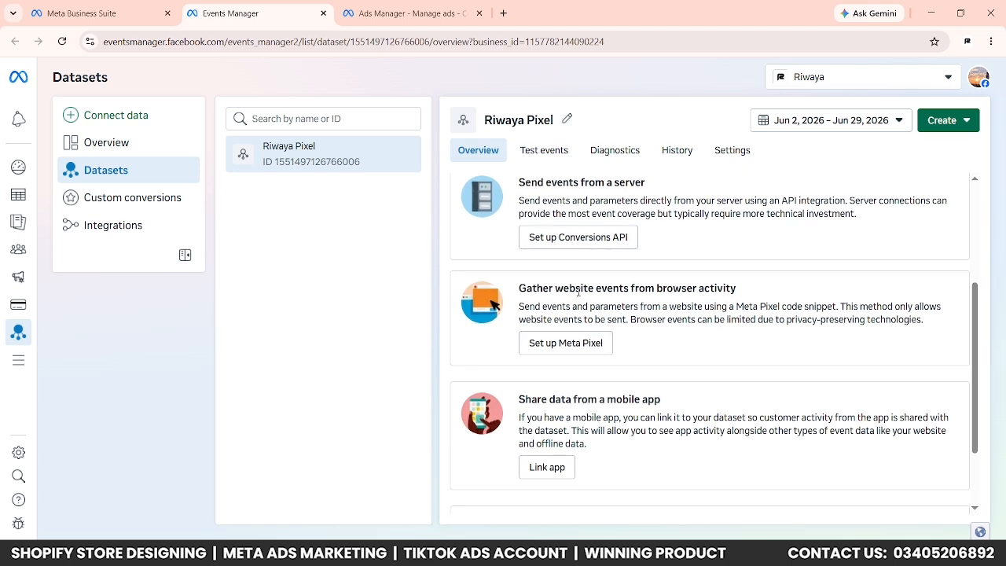
click(571, 343)
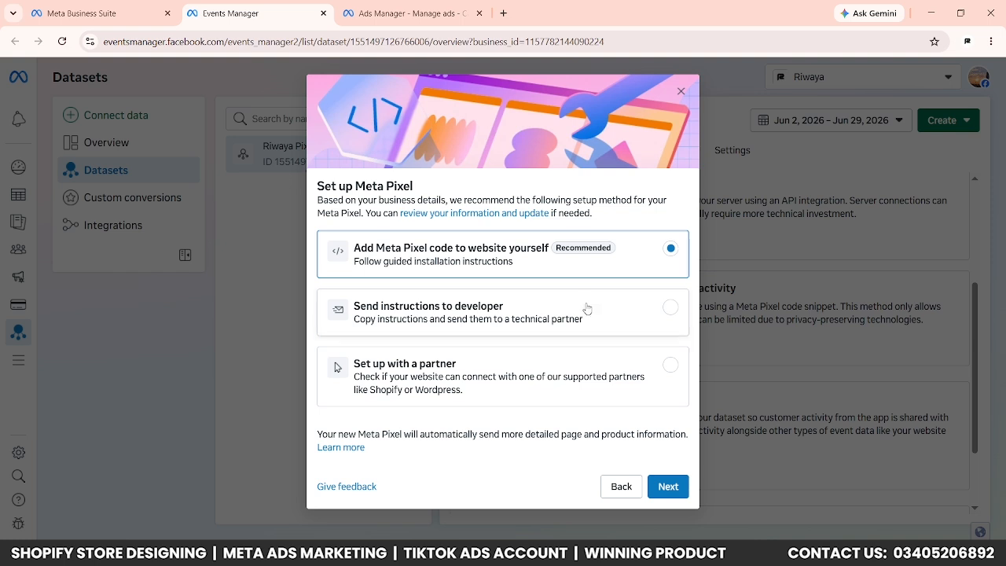
click(590, 401)
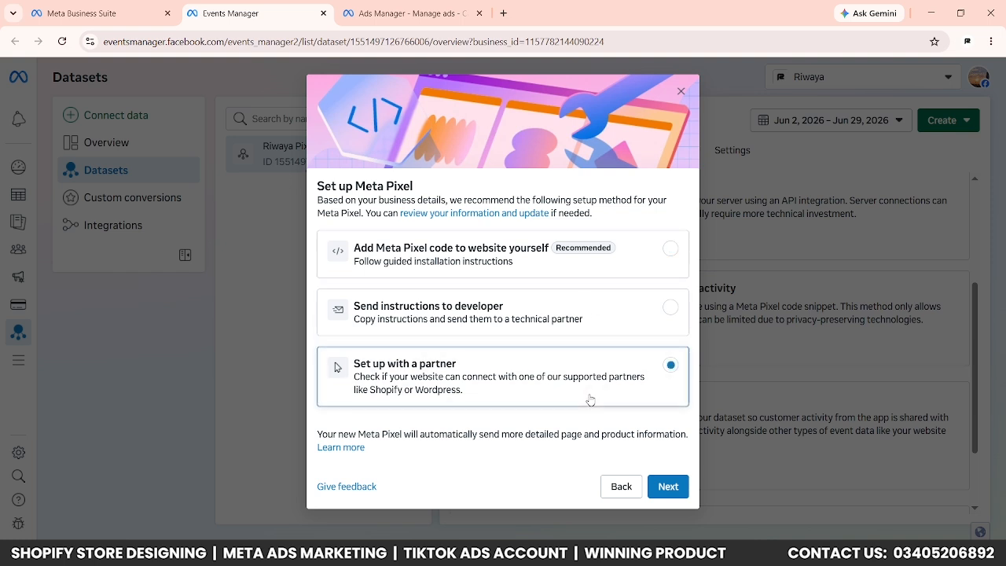
click(666, 483)
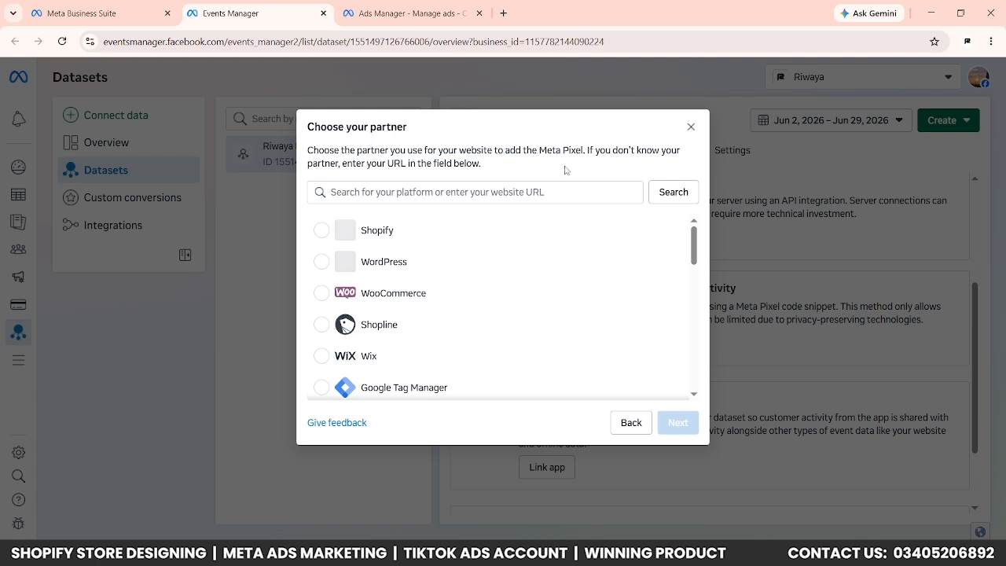
click(324, 231)
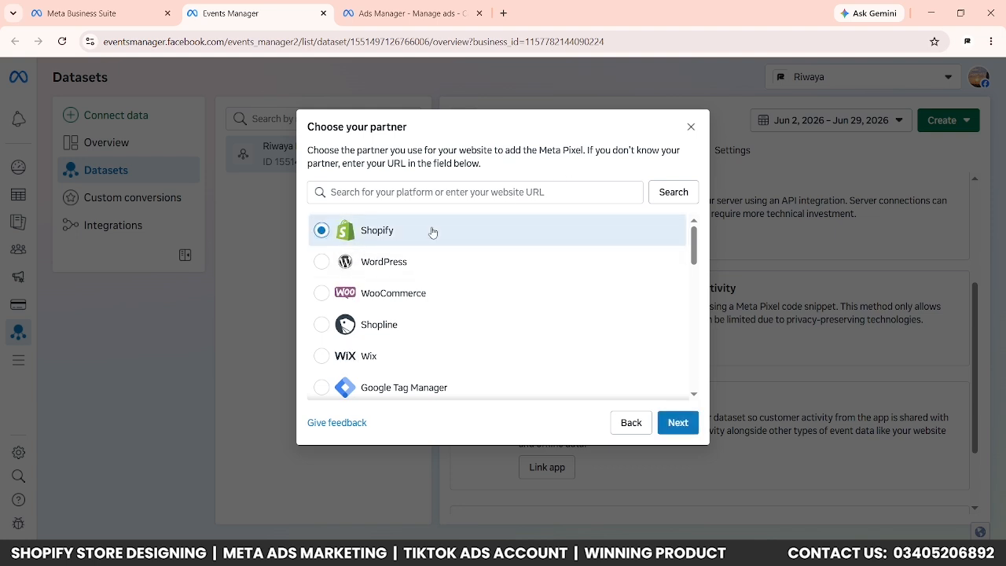
click(669, 423)
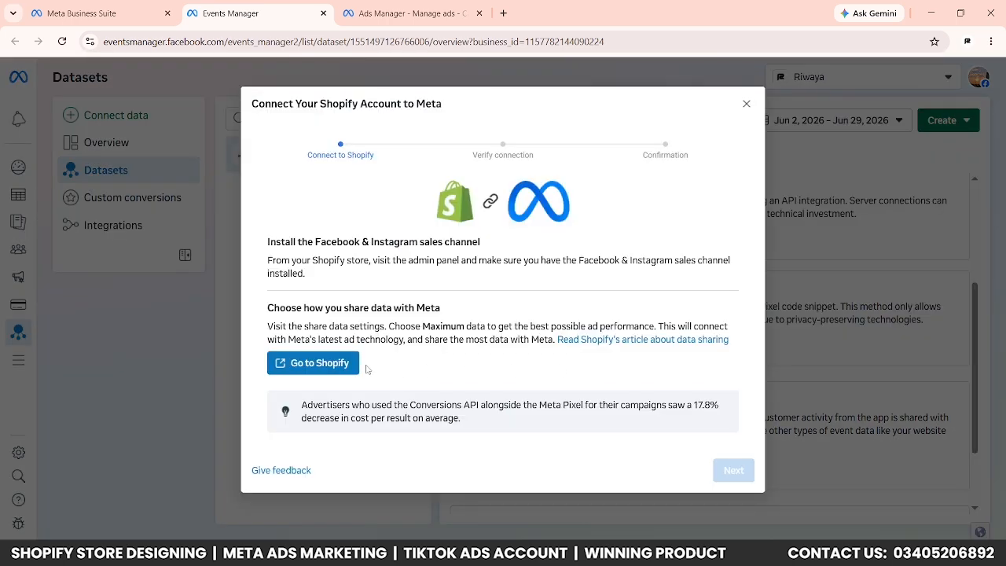
Go to the Shopify admin and install the Facebook & Instagram app on the Riwaya store.
click(350, 367)
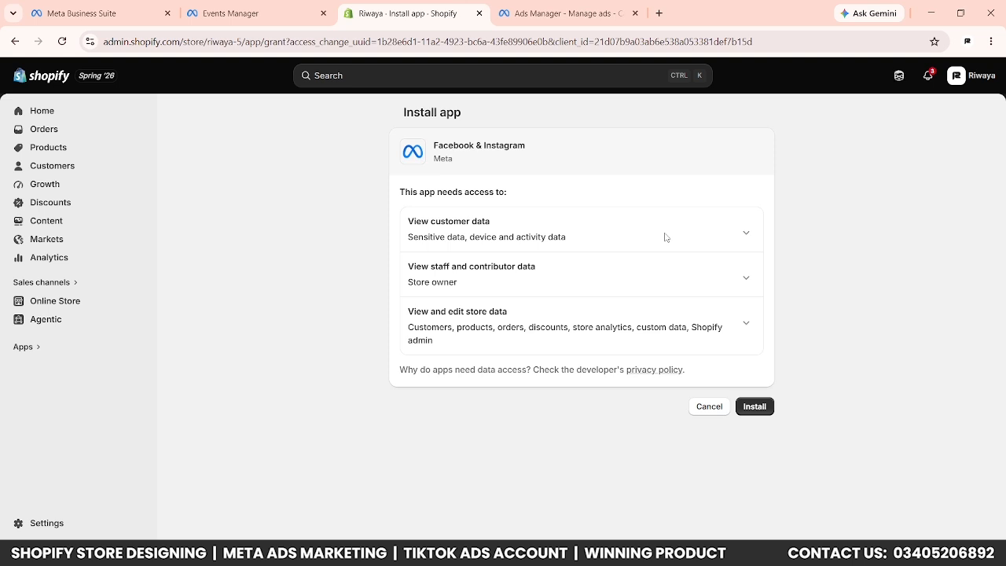
drag(439, 144, 498, 142)
click(497, 141)
click(740, 405)
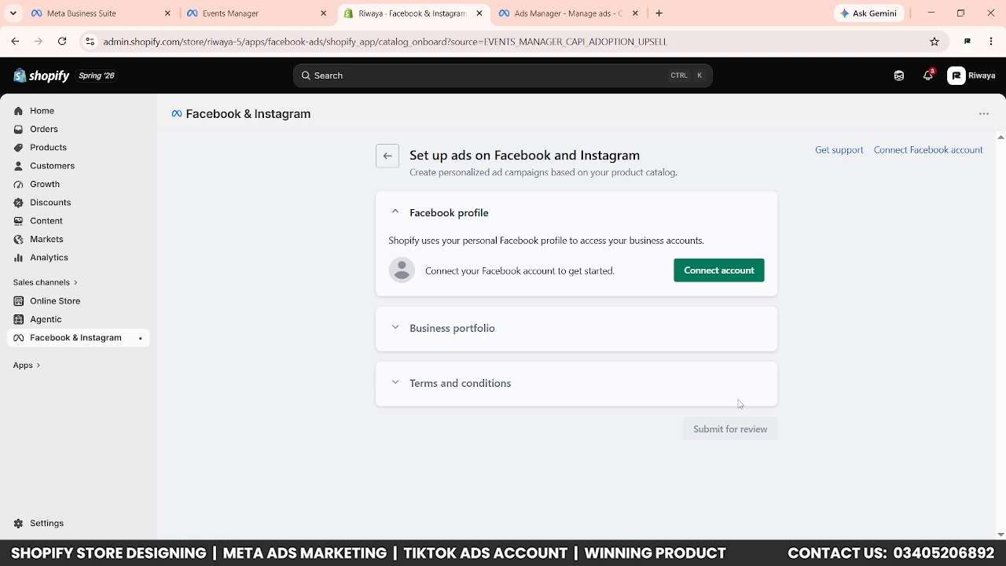
Connect the personal Facebook account to Shopify, switching to the required profile and confirming it.
click(712, 285)
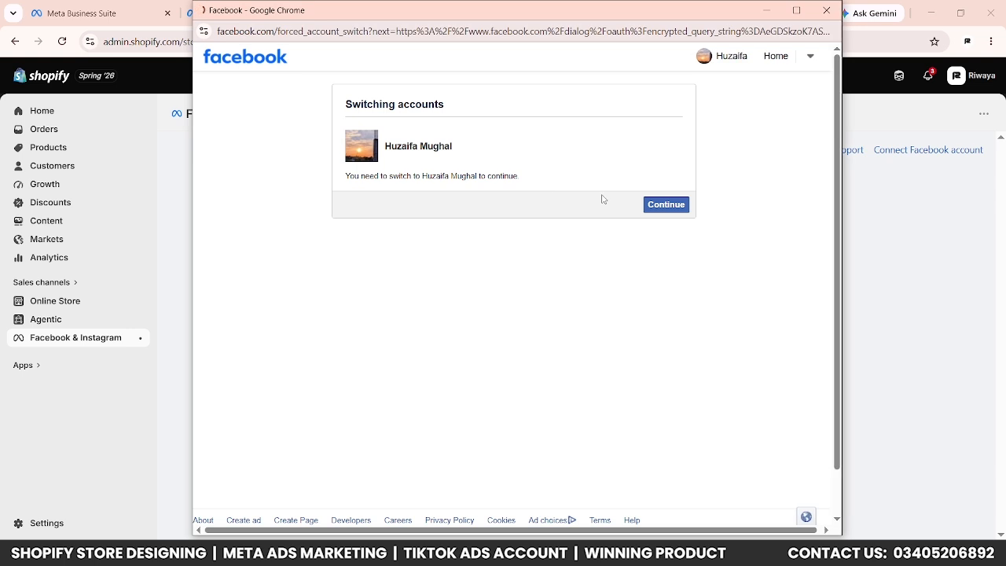
click(659, 206)
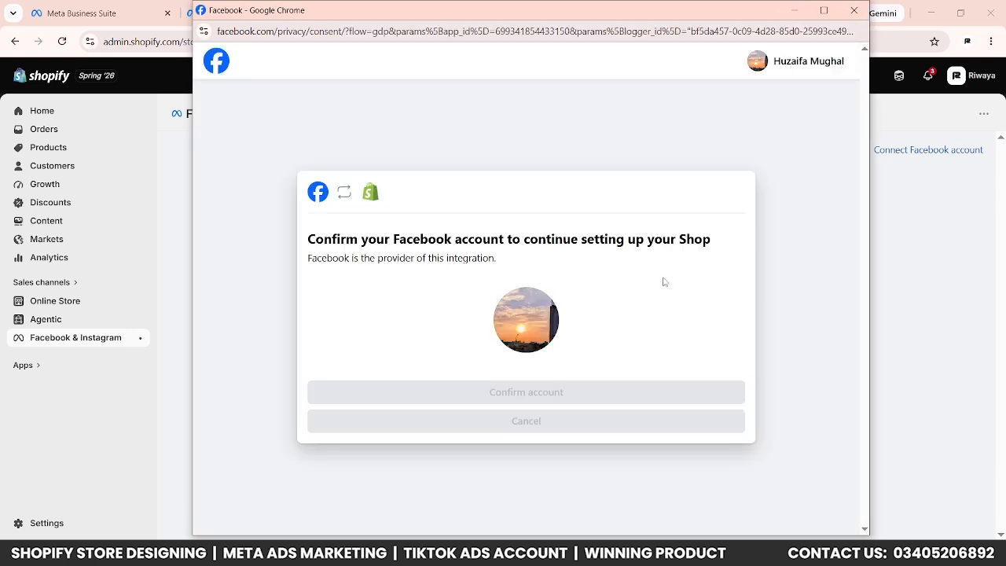
click(669, 393)
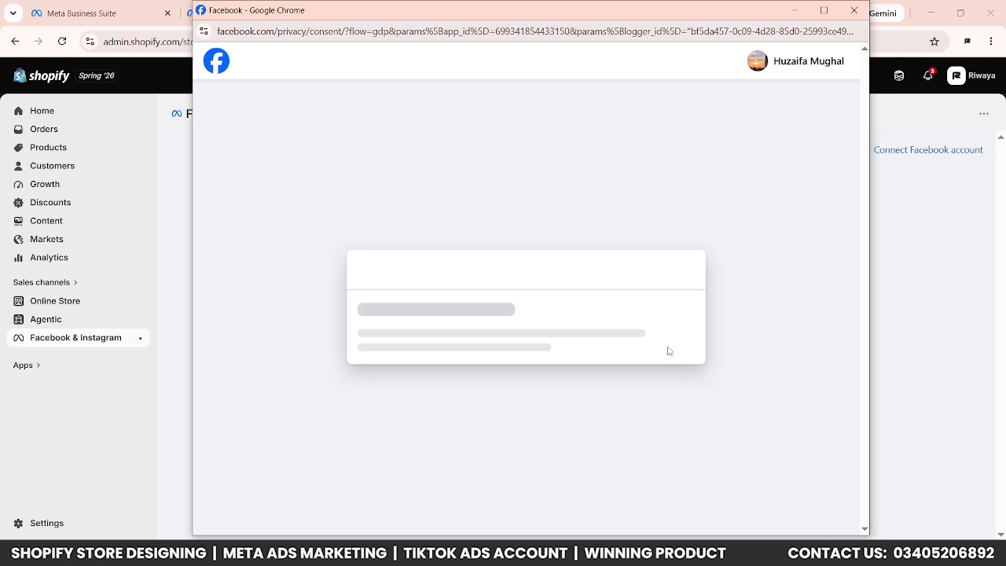
click(655, 397)
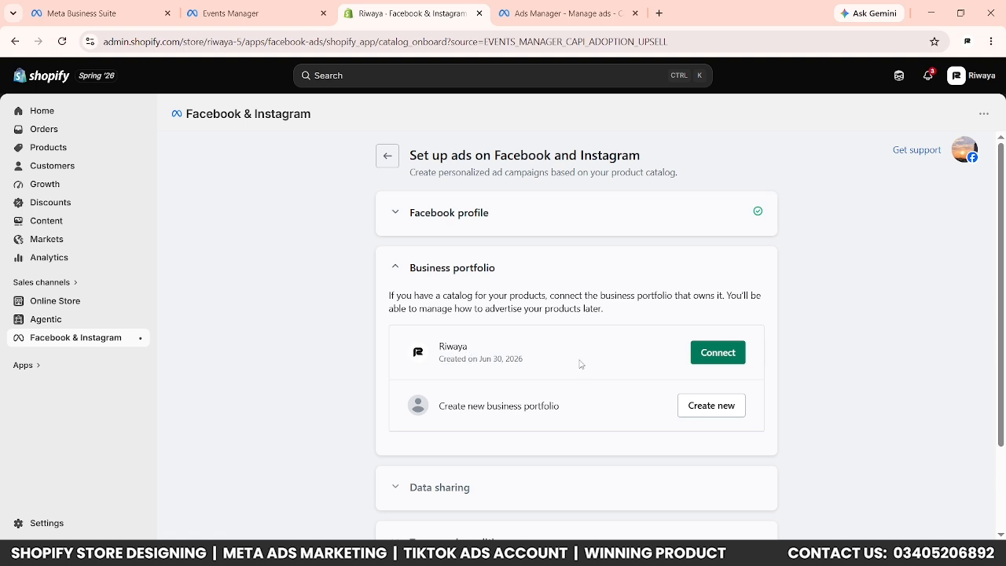
Connect the existing Riwaya business portfolio and enable data sharing for the ads setup.
click(706, 358)
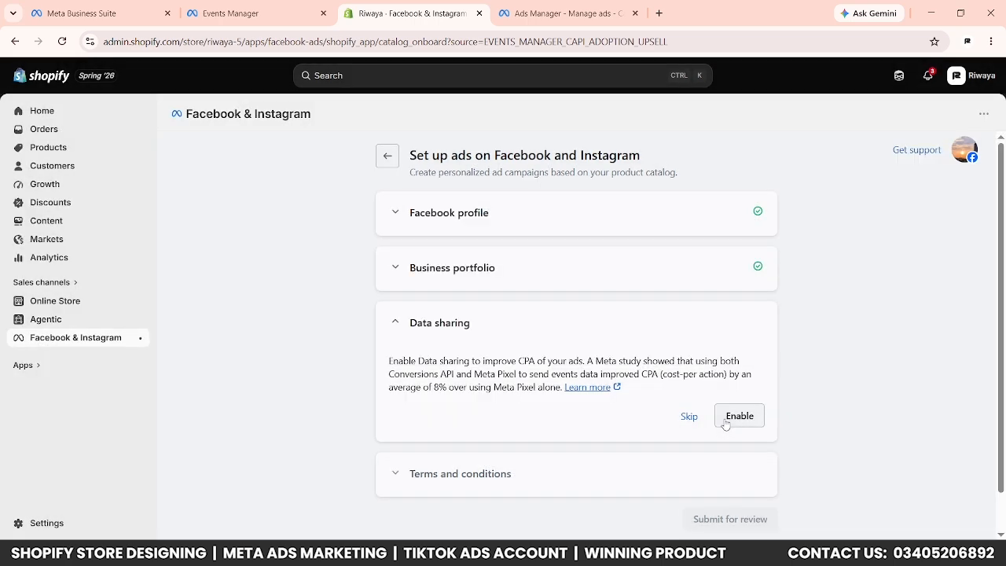
click(737, 418)
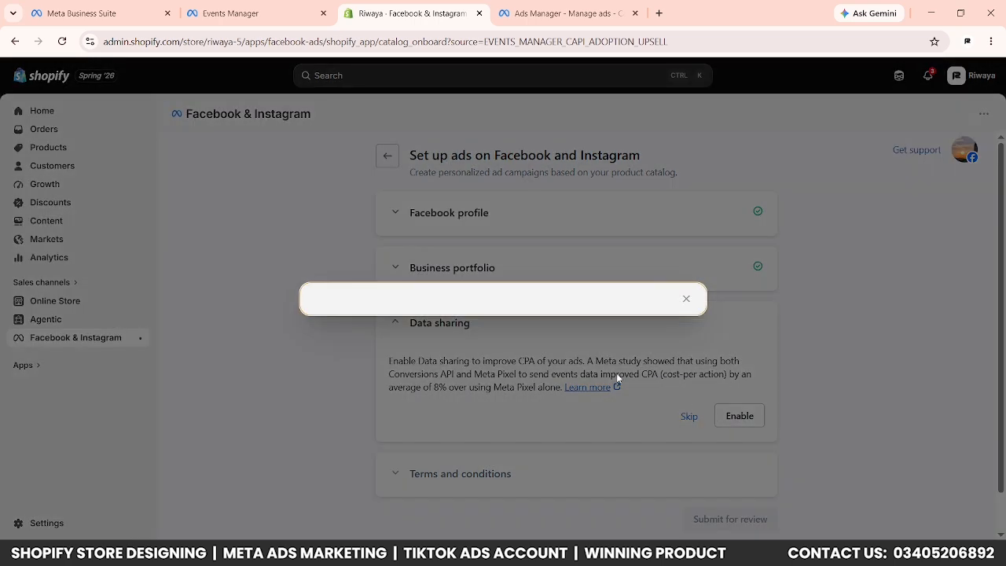
click(677, 519)
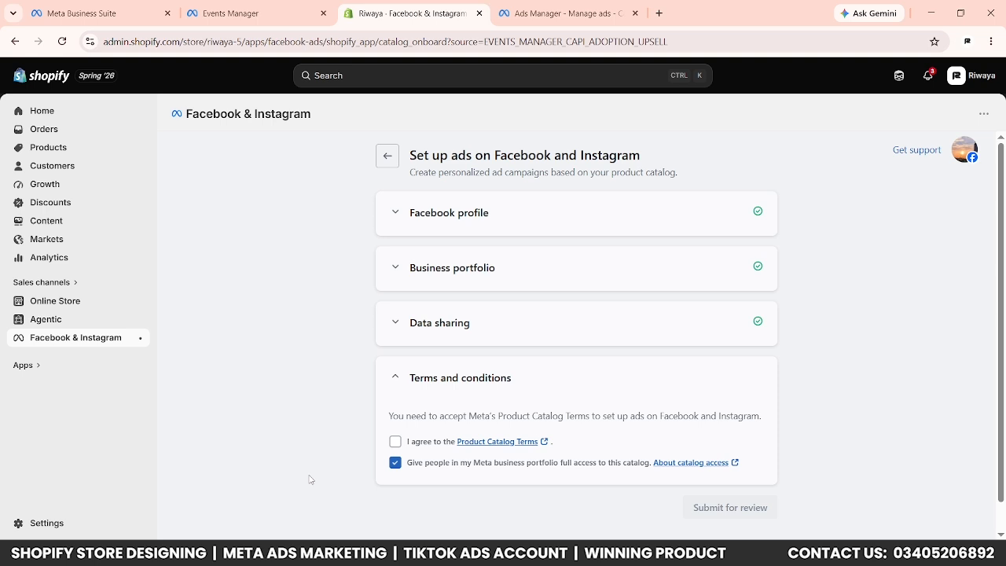
Agree to the Product Catalog Terms and submit the Facebook and Instagram ads setup for review.
click(394, 441)
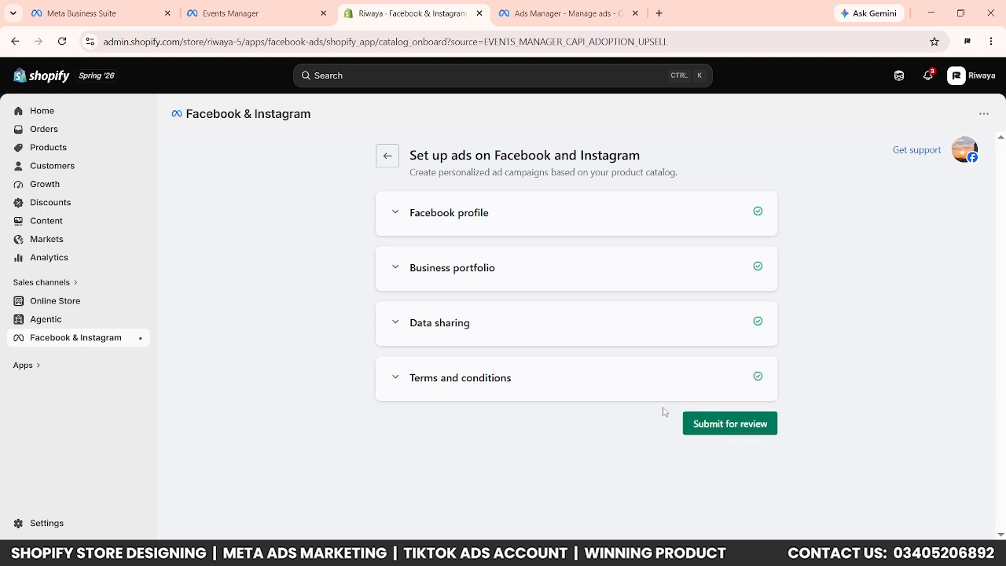
click(723, 425)
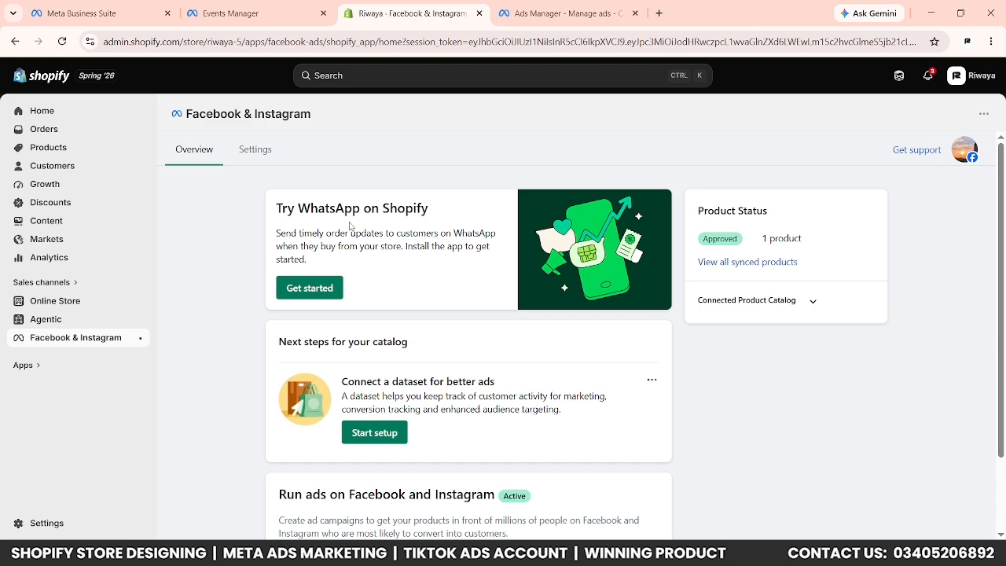
click(202, 6)
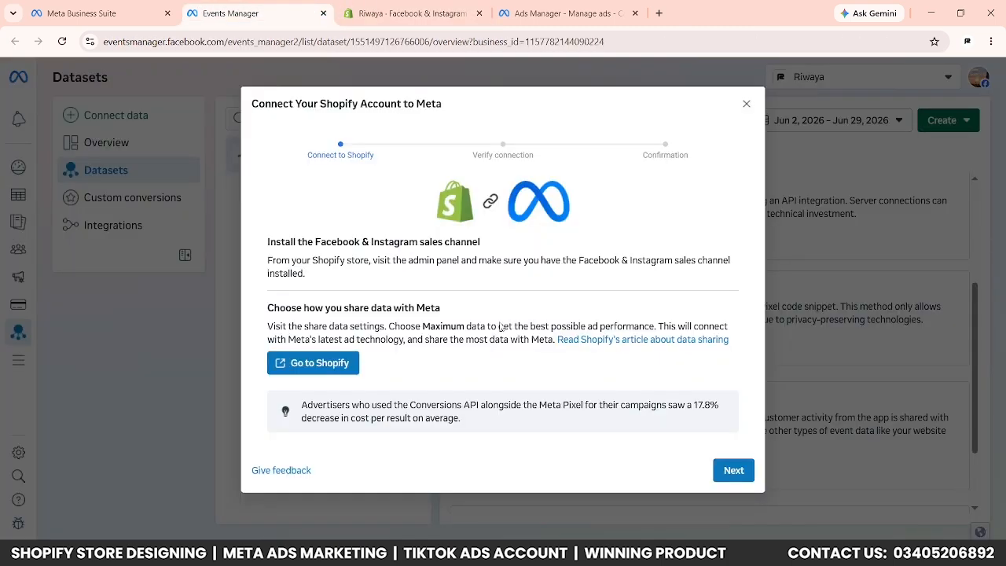
click(733, 470)
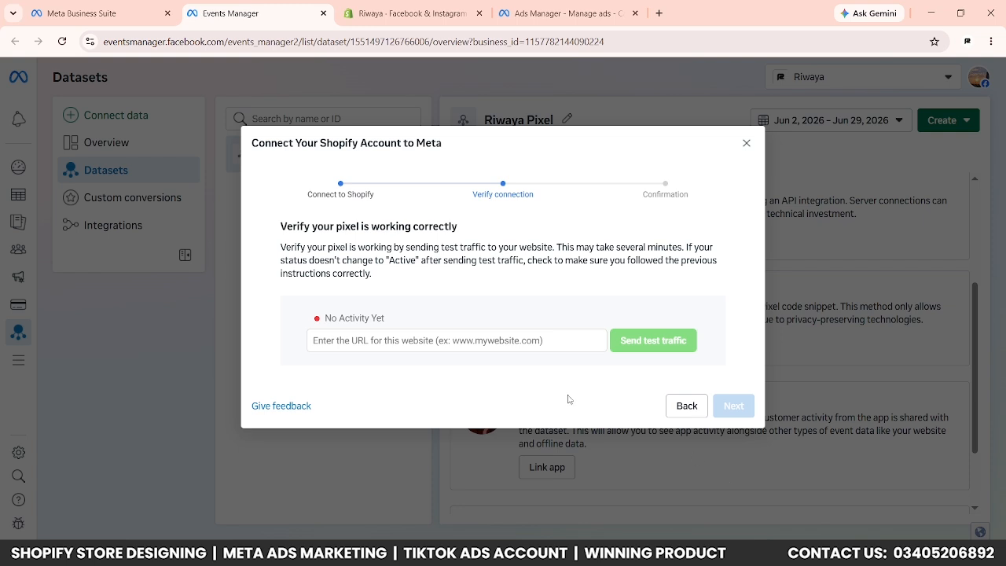
click(453, 344)
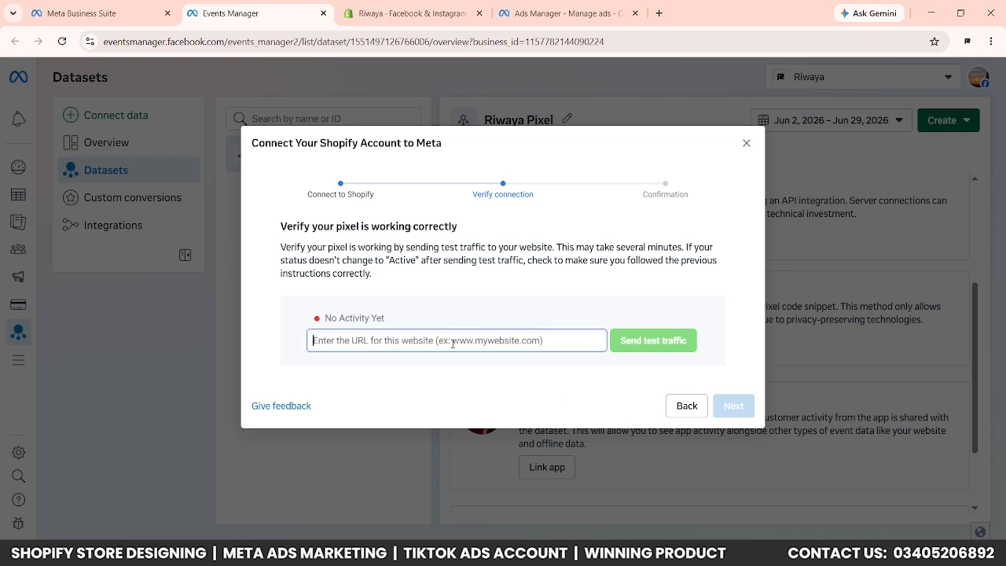
text(https://www)
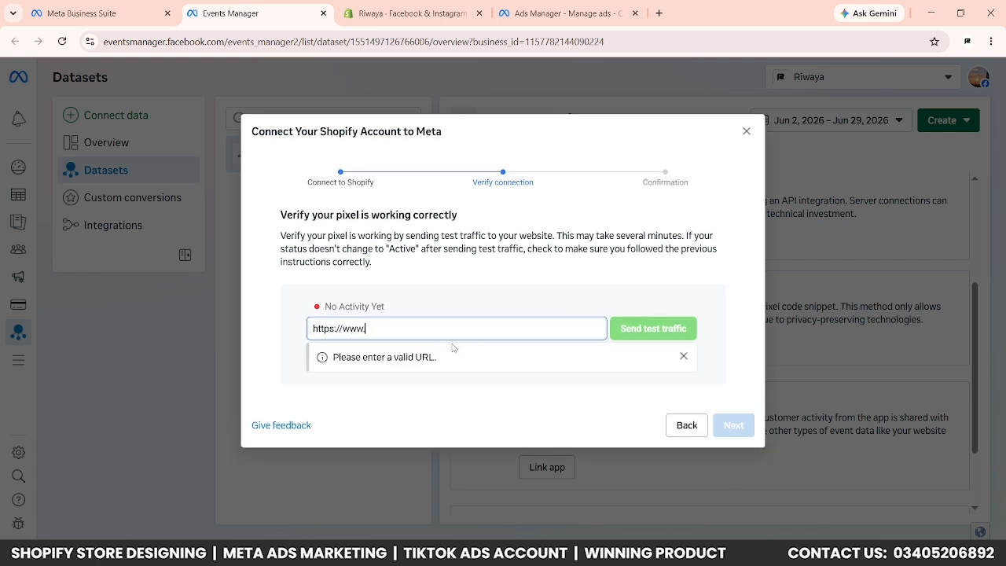
text(.riwayapk.store/)
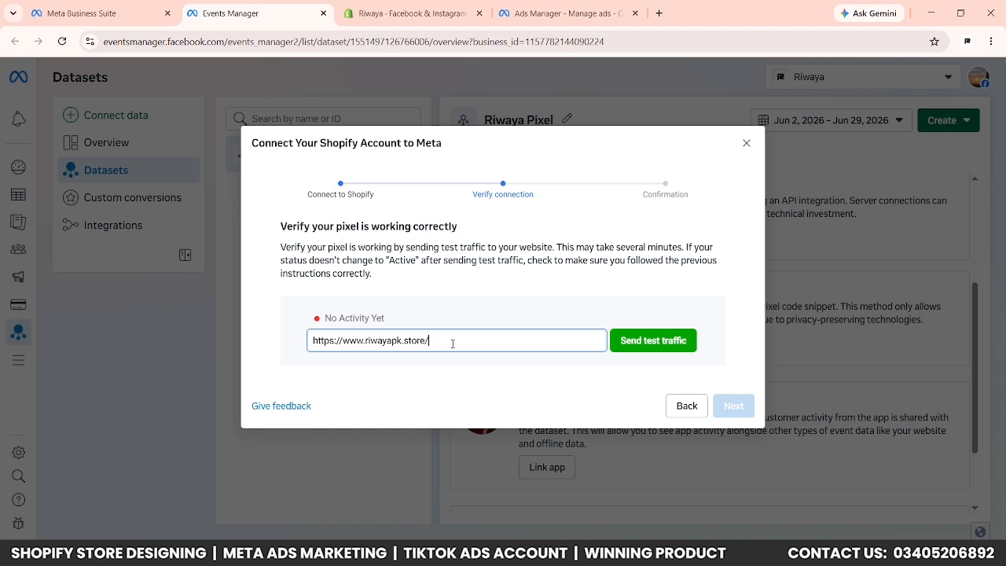
drag(453, 344, 311, 351)
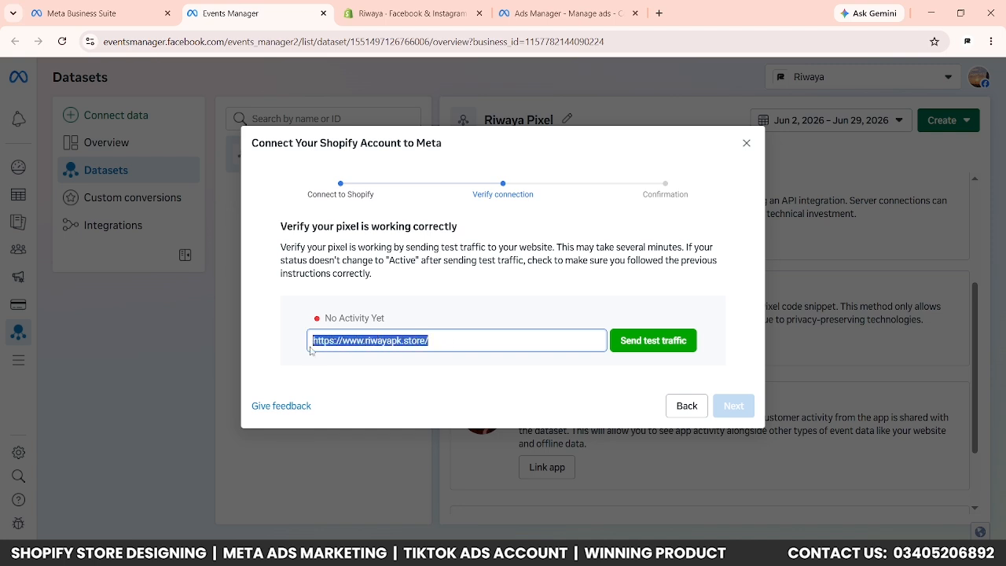
key(ctrl+c)
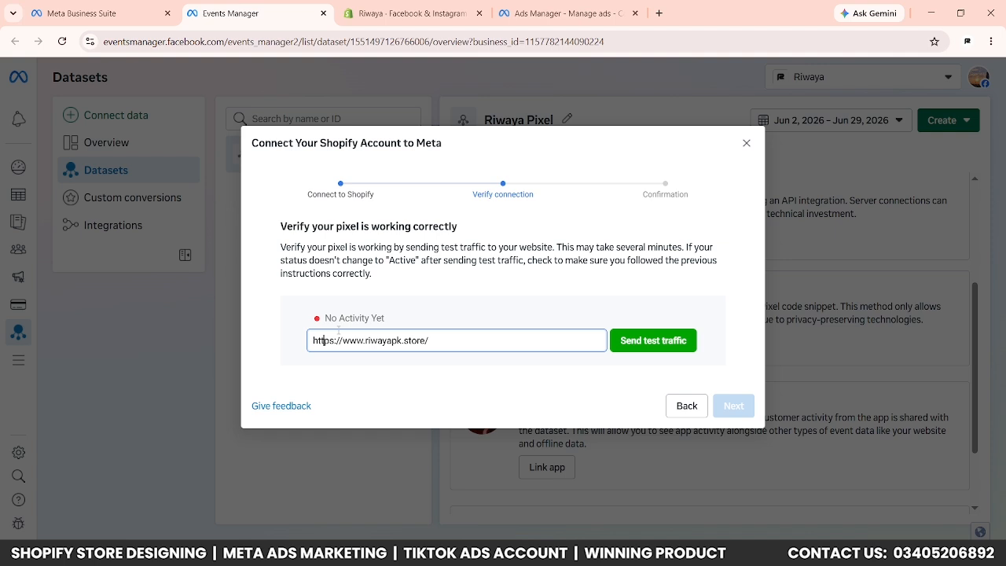
click(659, 12)
key(ctrl+v)
key(Return)
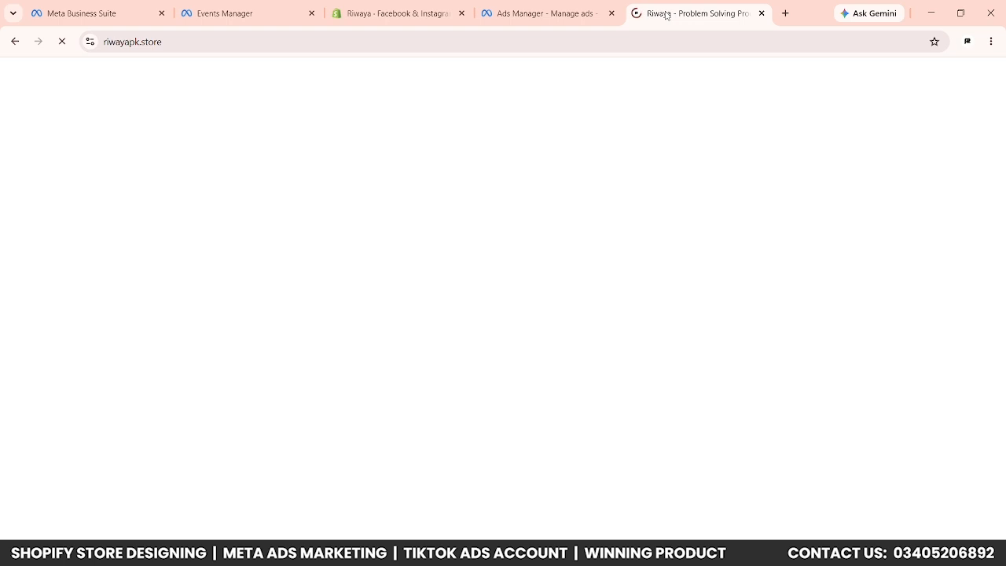
click(399, 37)
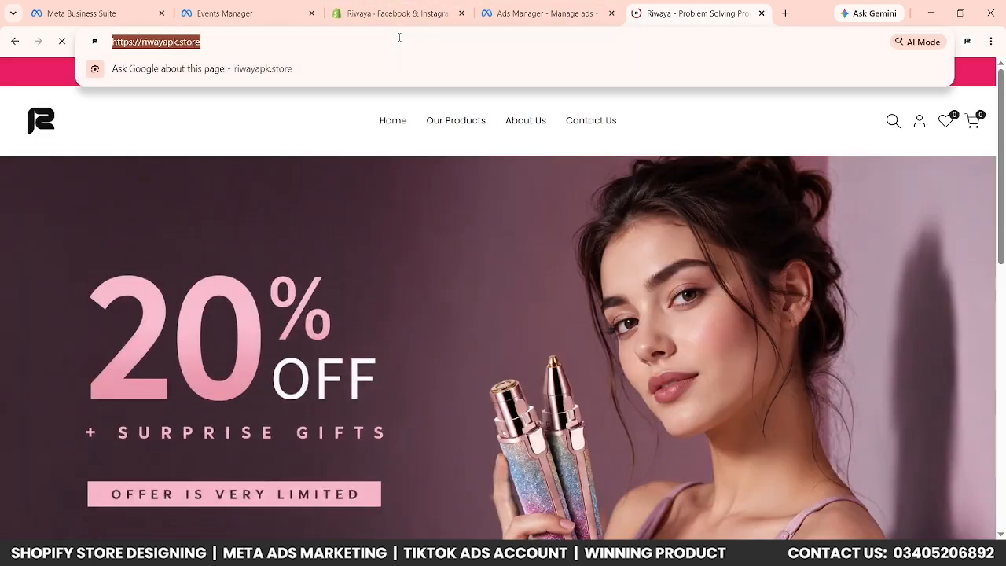
click(486, 8)
click(225, 13)
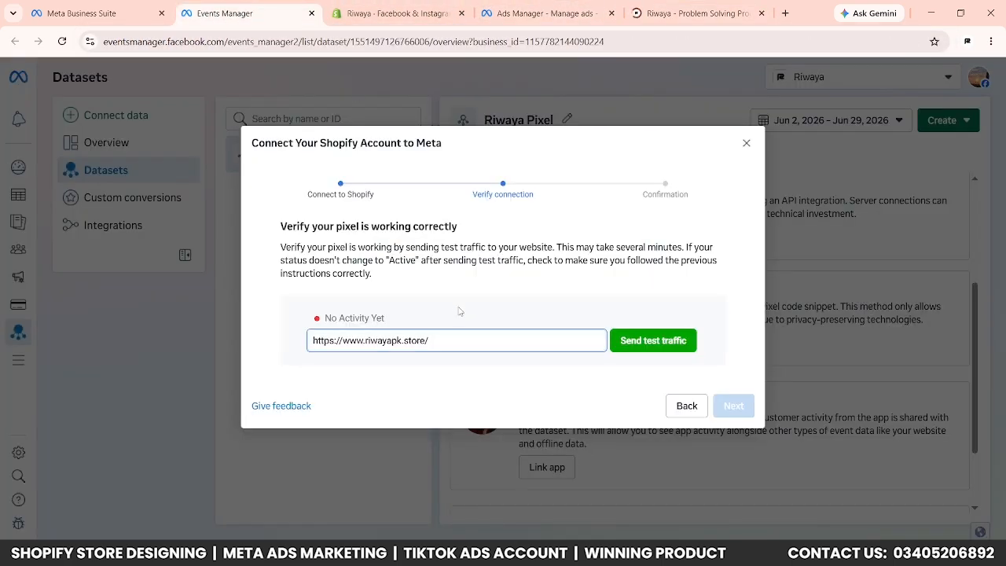
Send test traffic to the store and generate activity by adding the 2-in-1 Rechargeable trimmer to the cart, then viewing the cart and products pages.
click(643, 342)
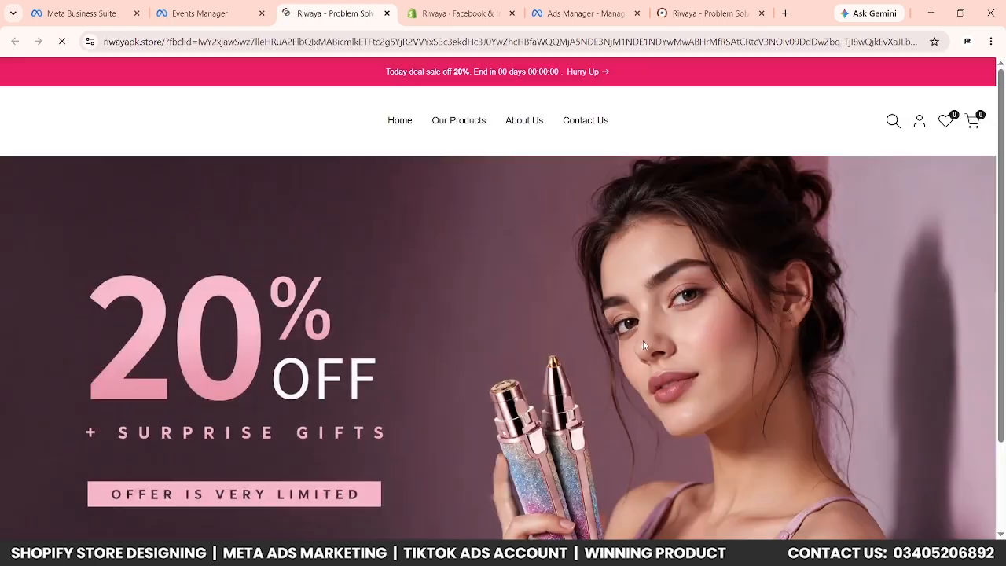
scroll(553, 166, down, 8)
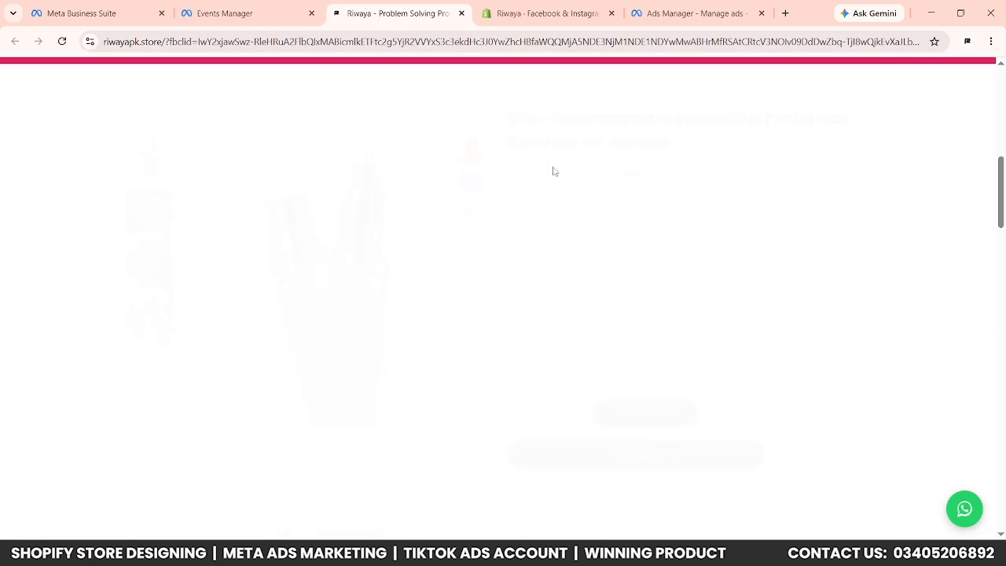
scroll(610, 362, down, 1)
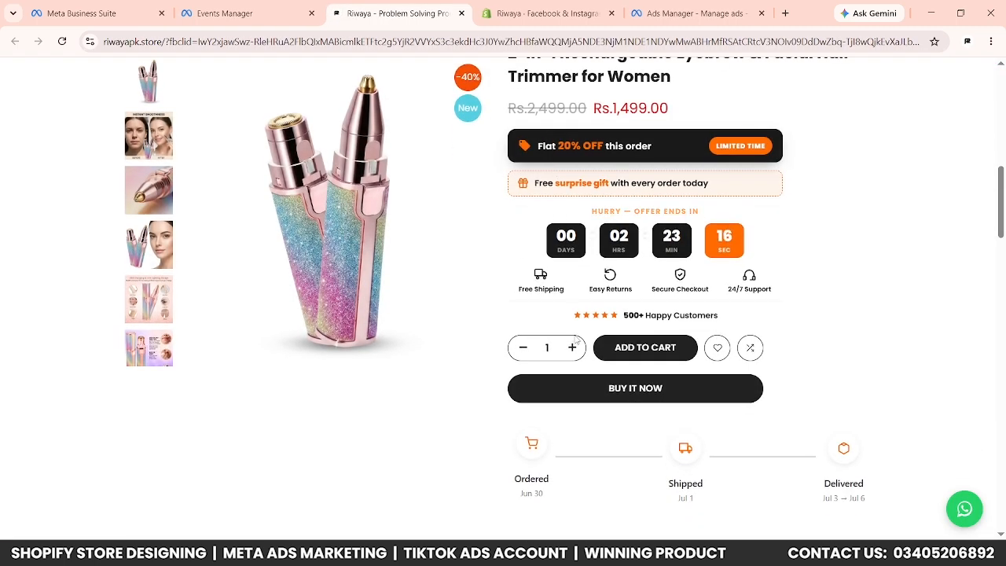
click(610, 358)
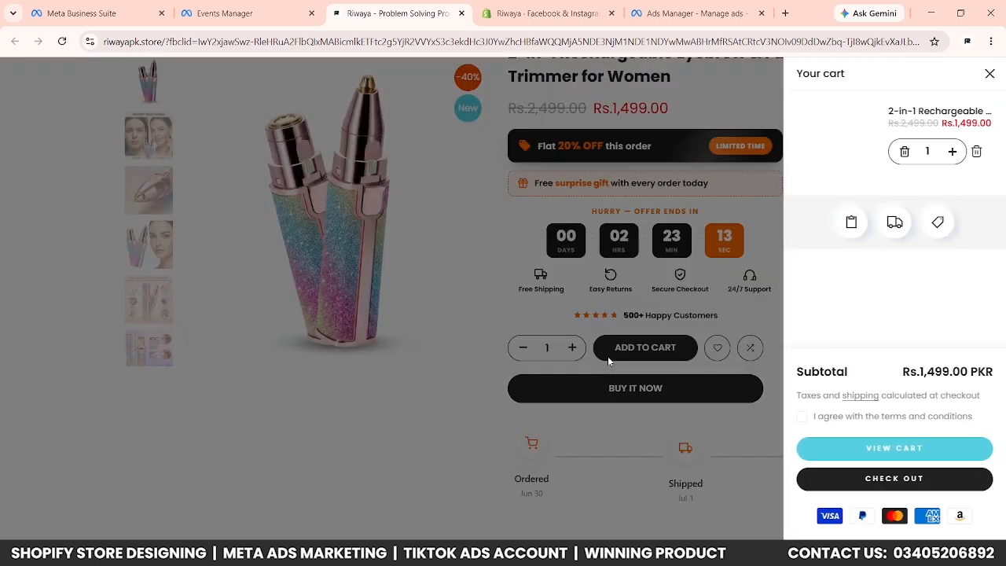
click(870, 451)
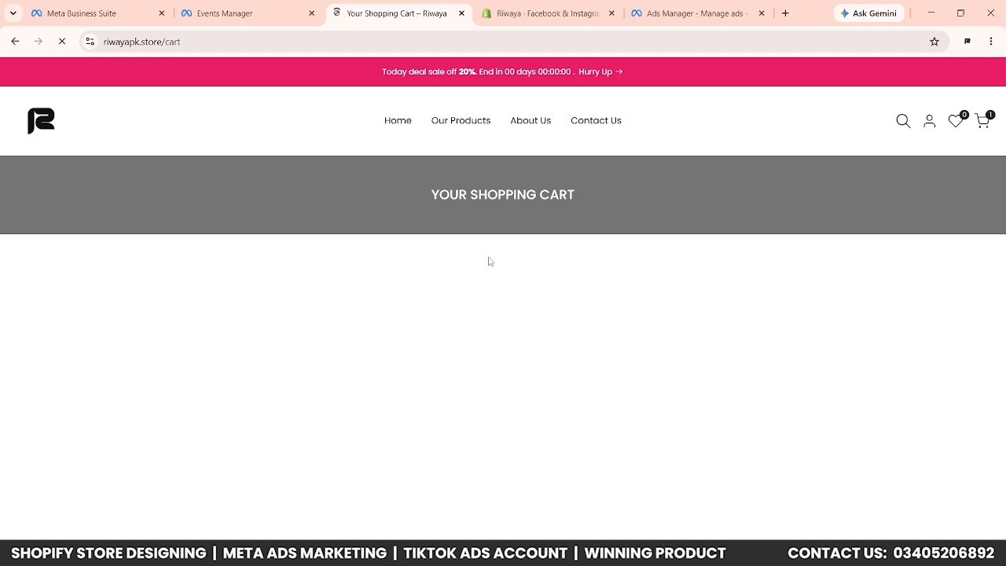
click(474, 128)
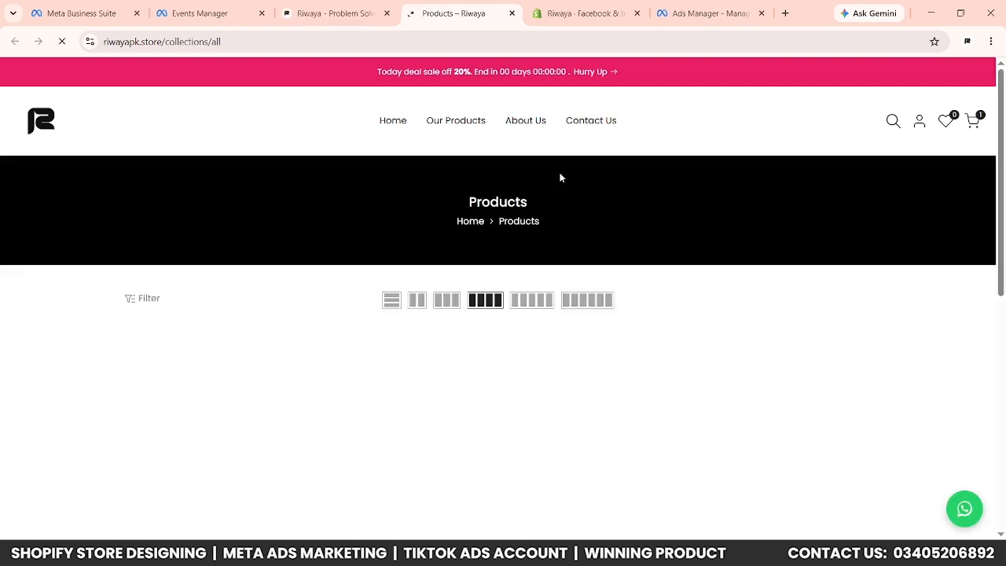
Return to Events Manager, check the pixel's activity status and send test traffic to the store again.
click(199, 13)
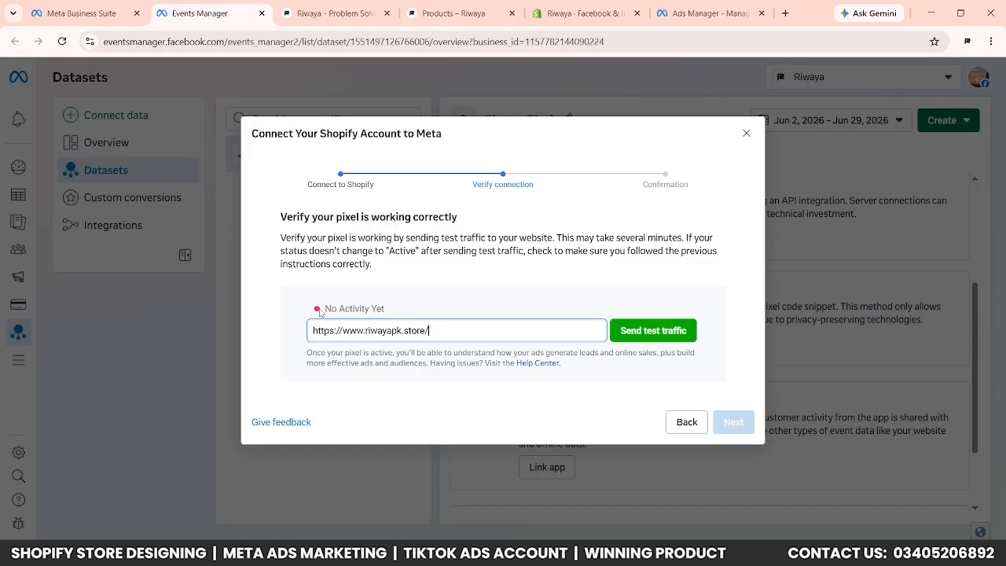
drag(323, 310, 362, 307)
click(360, 306)
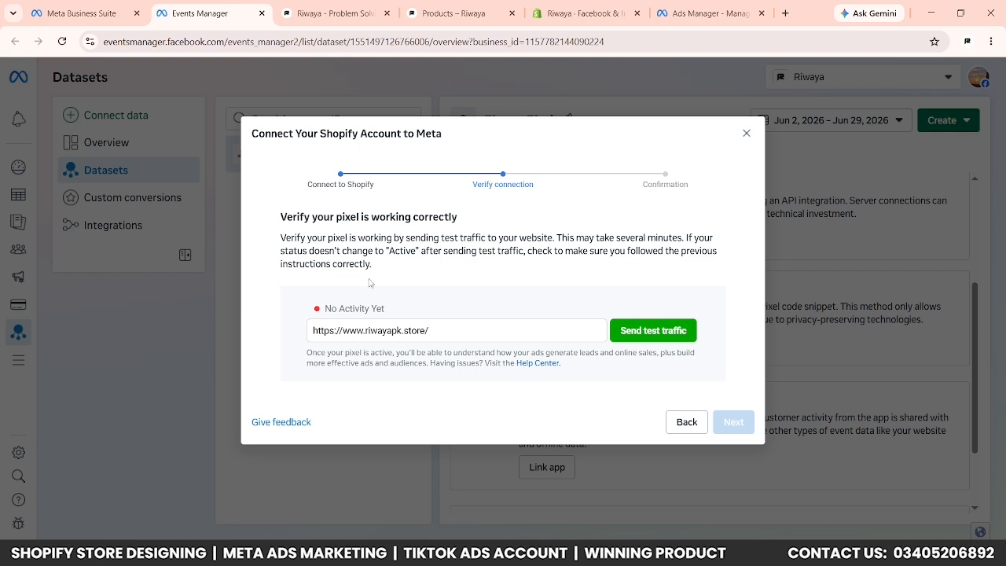
click(633, 324)
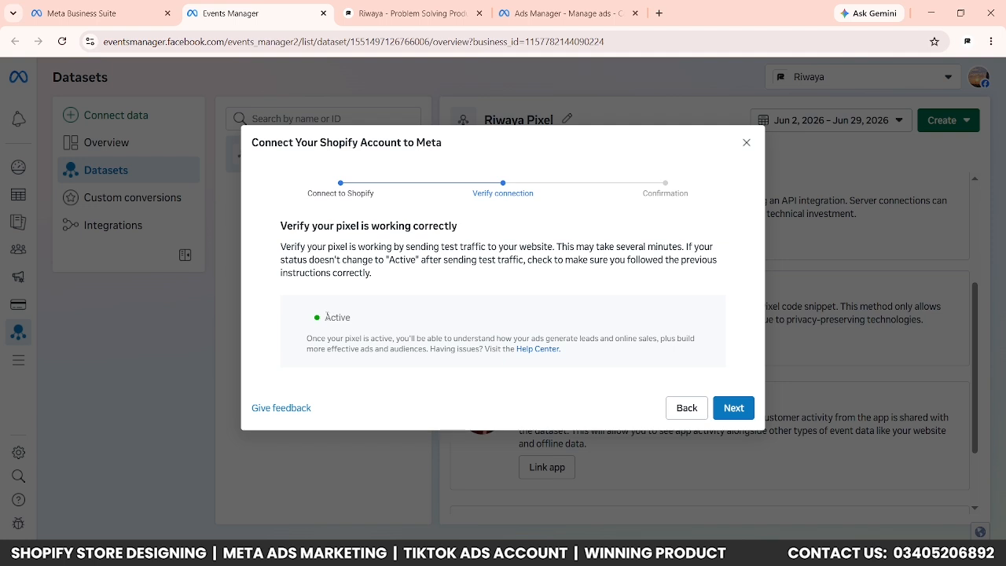
Complete the Shopify connection setup, continue to the Riwaya Pixel overview and dismiss the connected catalogs tip.
drag(325, 318, 352, 318)
click(350, 318)
click(720, 413)
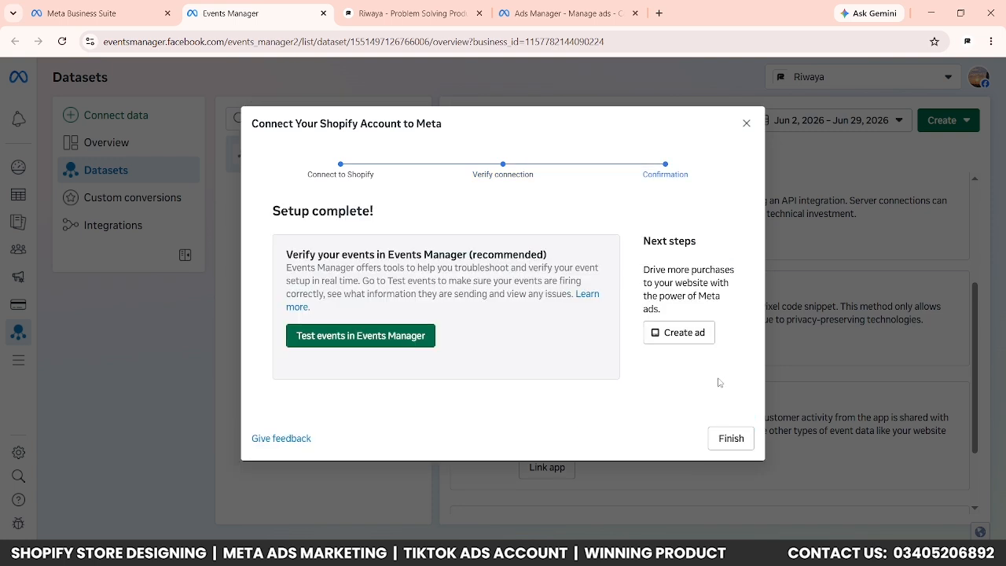
click(729, 438)
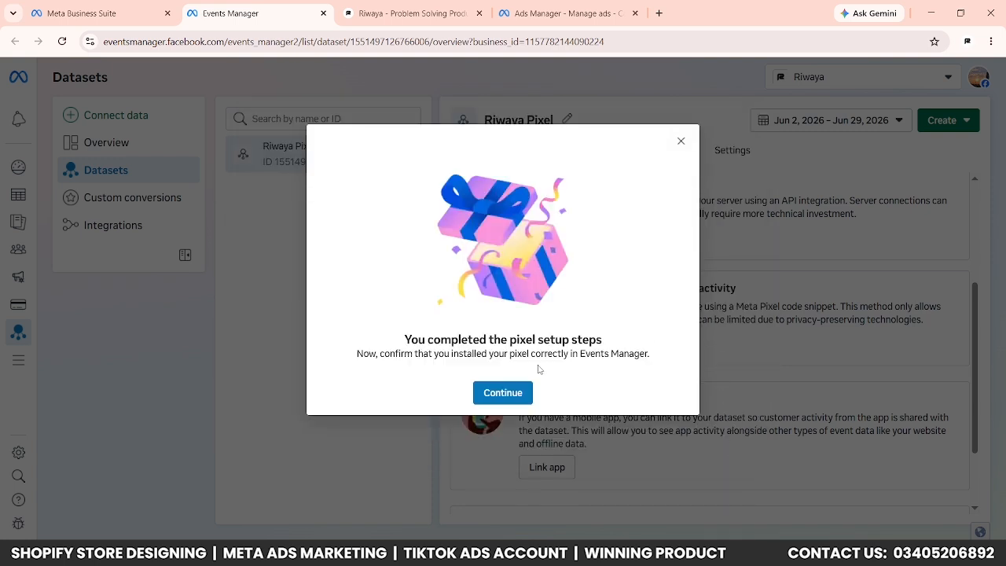
click(504, 392)
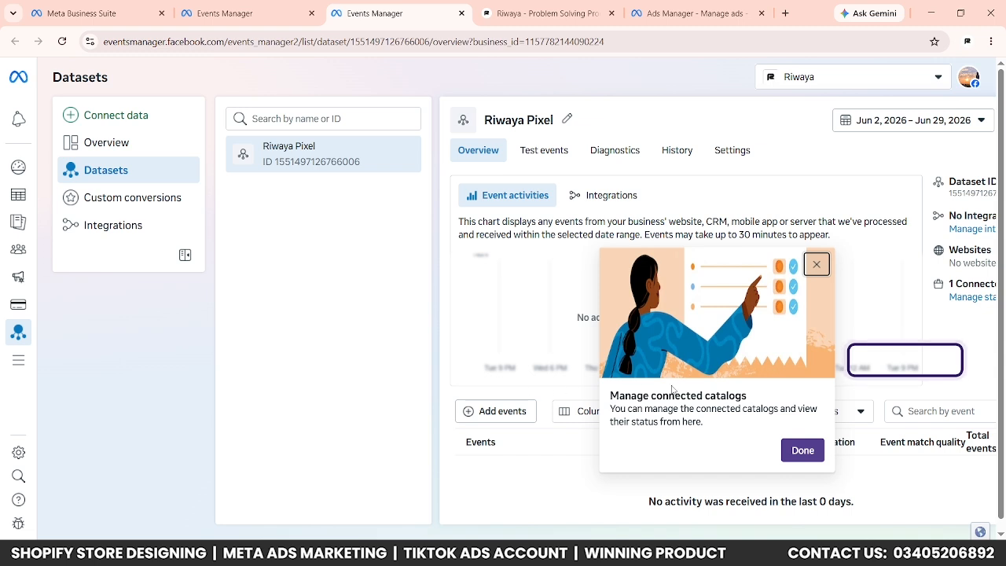
click(518, 340)
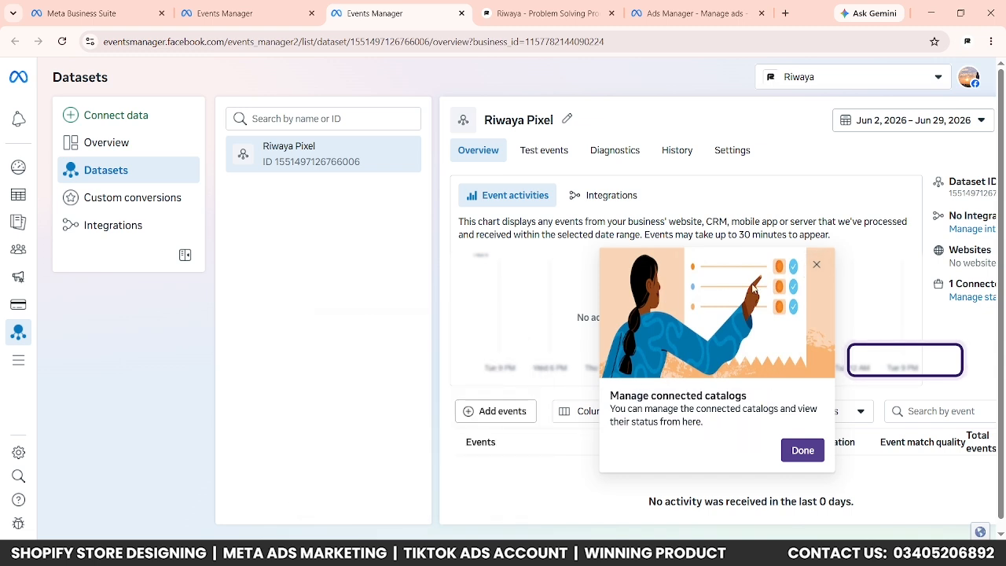
click(816, 264)
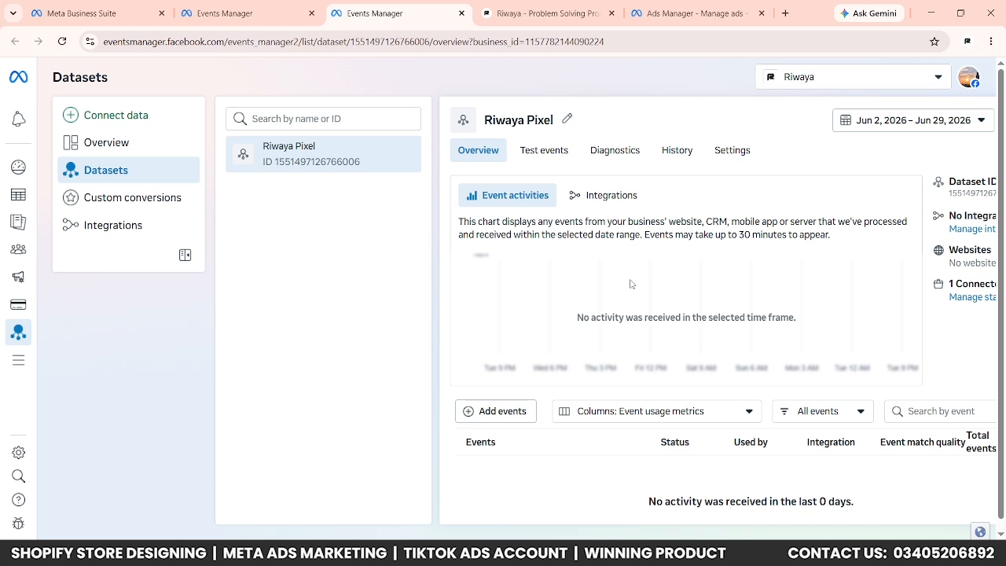
key(ctrl+minus)
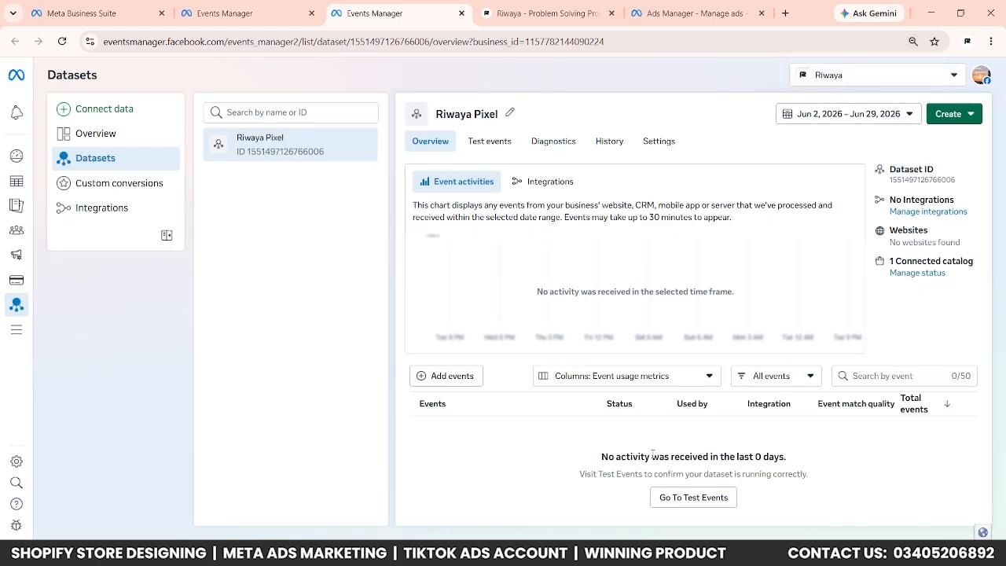
click(513, 152)
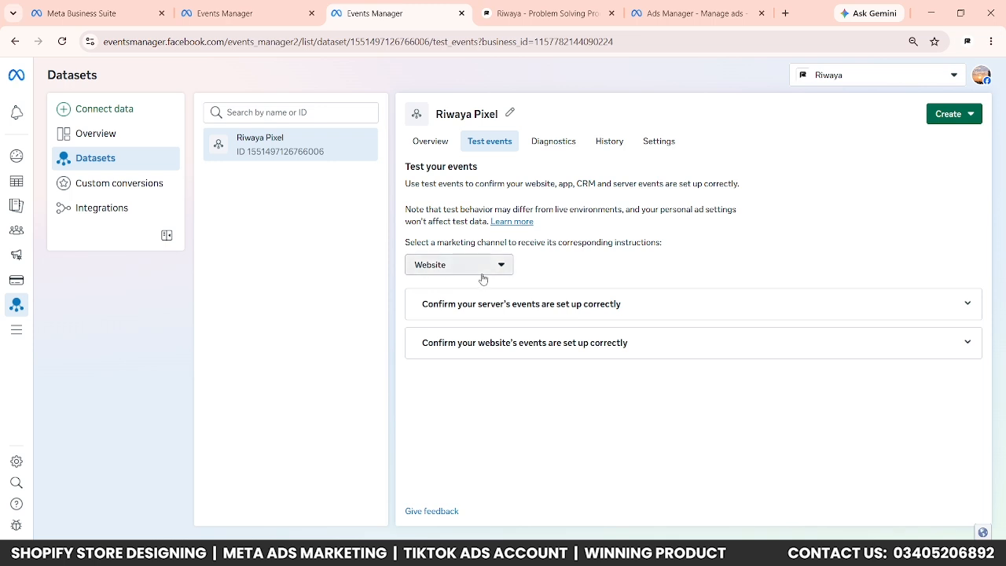
click(944, 342)
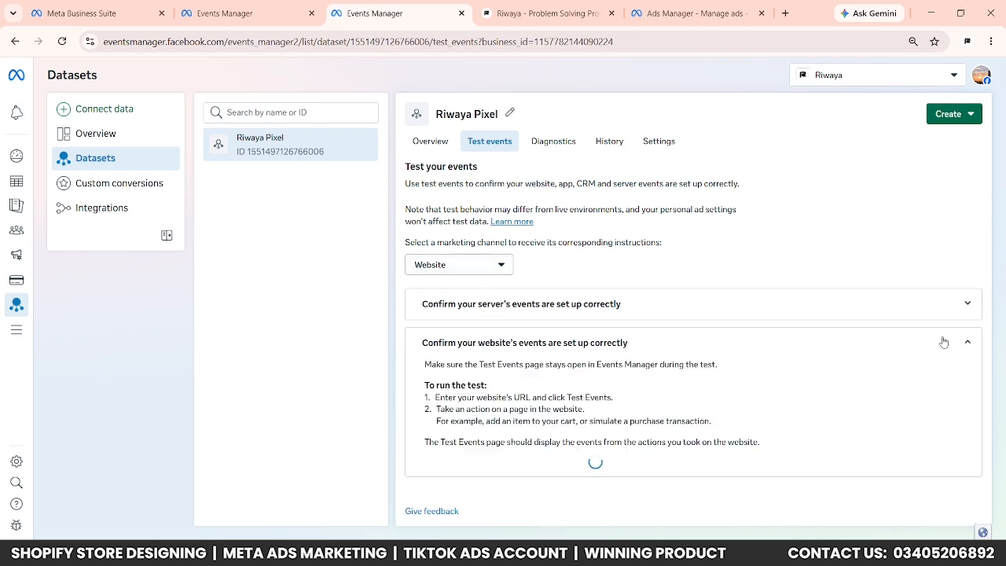
scroll(598, 448, down, 1)
click(540, 452)
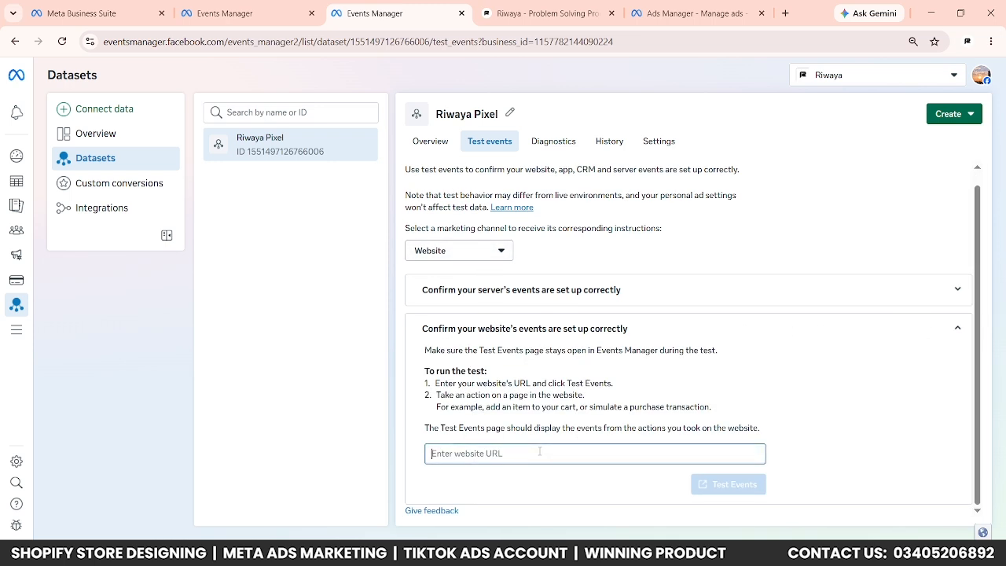
key(ctrl+v)
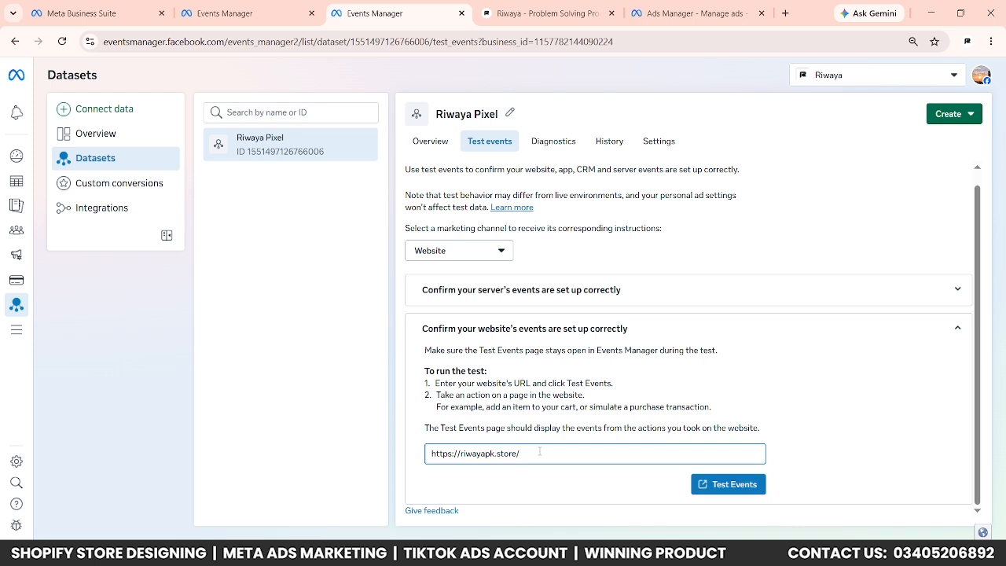
click(724, 483)
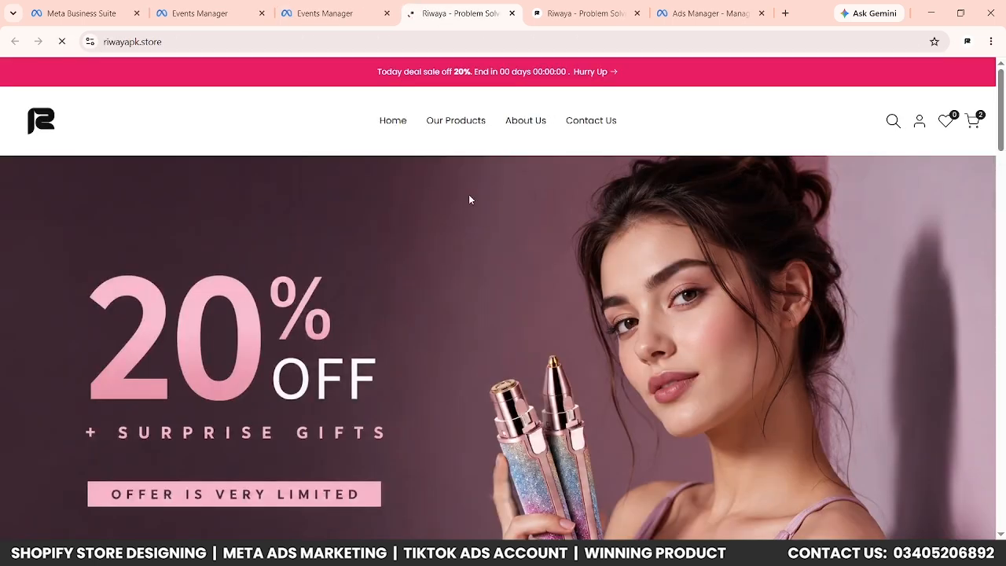
Open the 2-in-1 Rechargeable Eyebrow & Facial Hair Trimmer for Women from the store's product list.
click(432, 126)
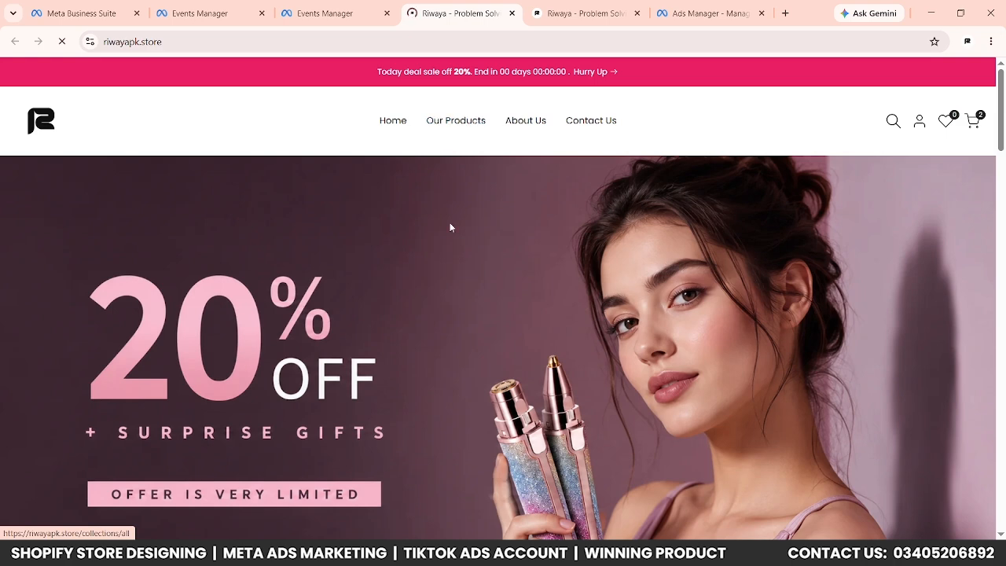
scroll(413, 341, down, 2)
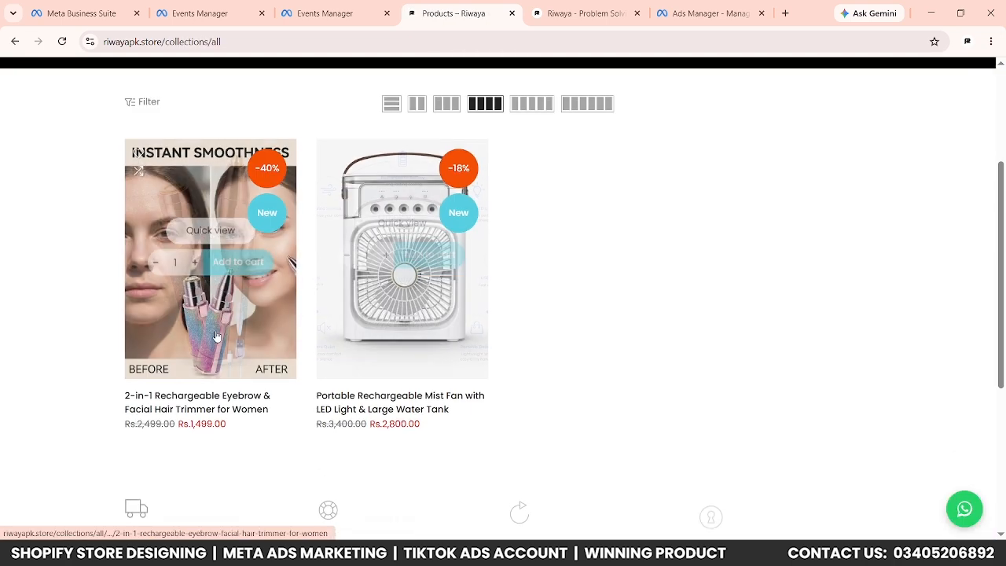
click(409, 344)
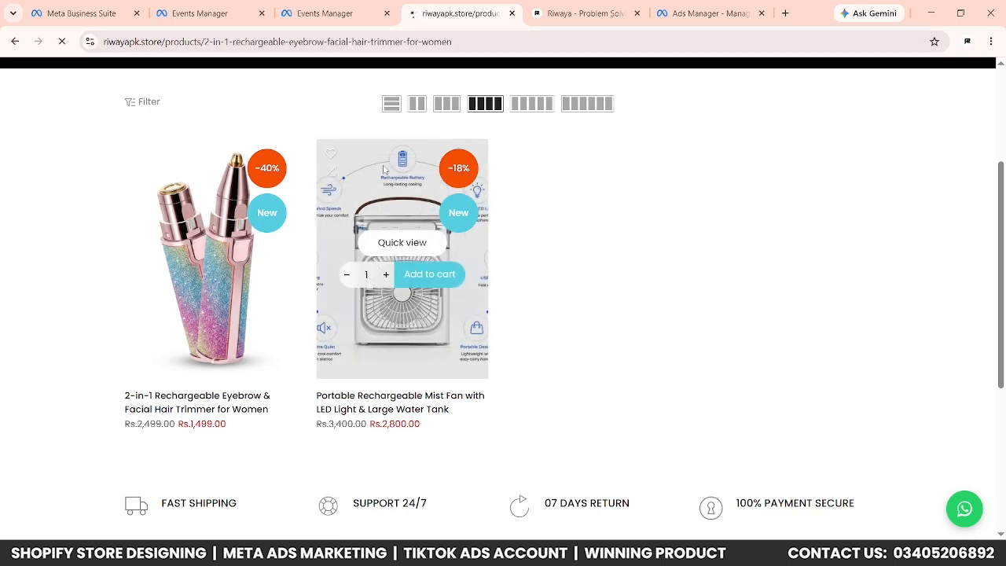
Add the trimmer to the cart, agree to the terms and conditions and proceed to checkout.
scroll(597, 405, down, 2)
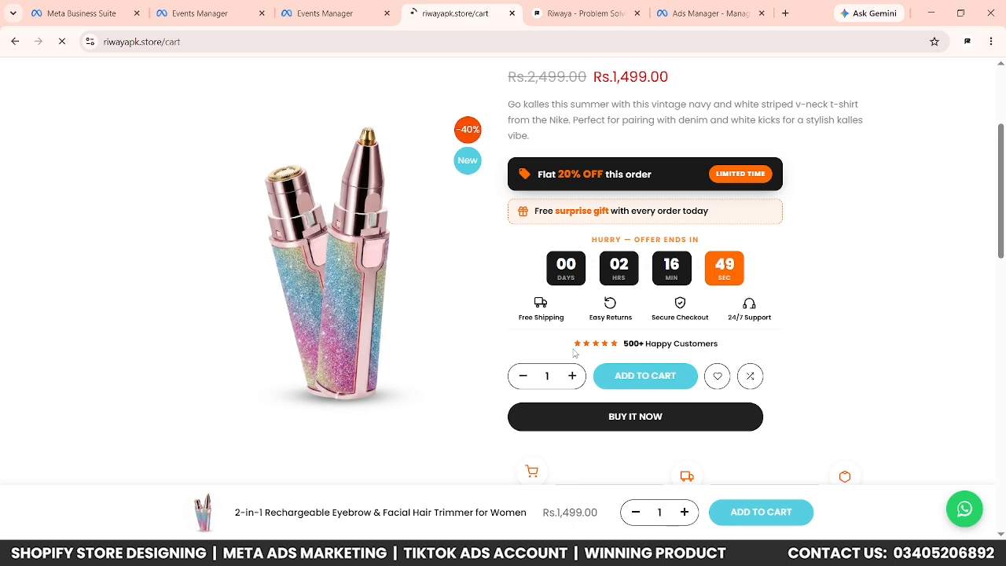
scroll(622, 333, down, 3)
click(688, 257)
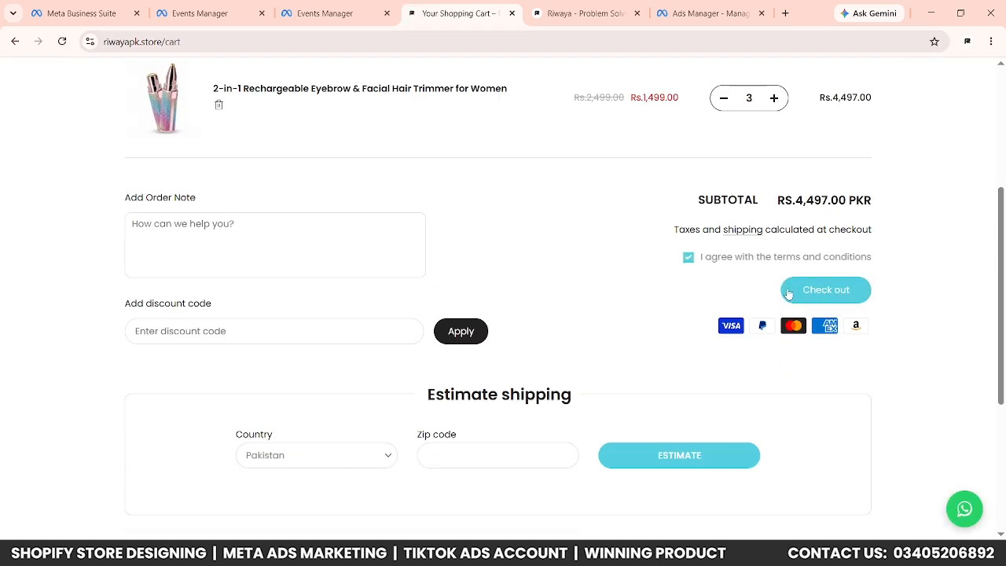
click(787, 290)
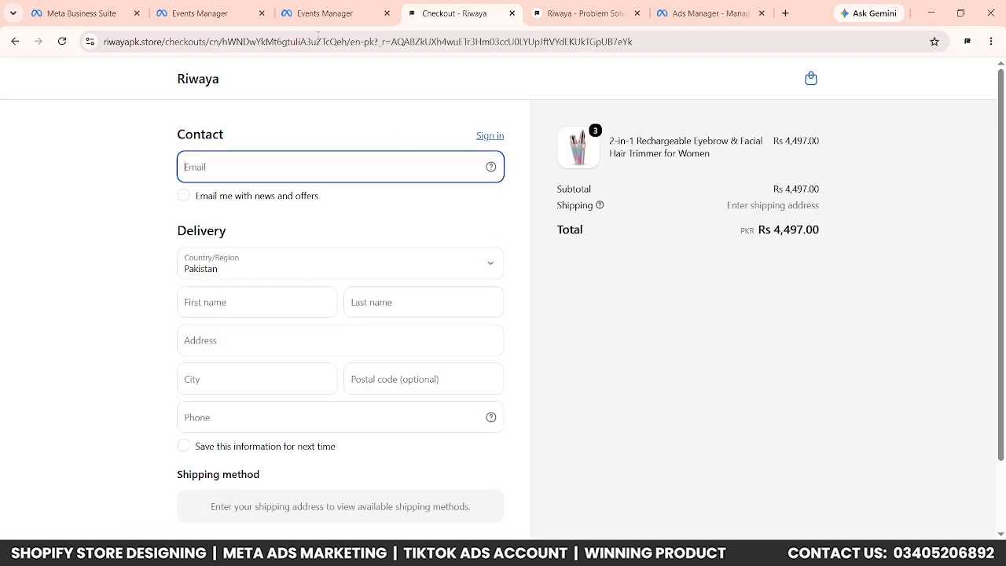
Return to Events Manager, examine the test events received by Riwaya Pixel and reopen the dataset overview.
click(330, 14)
scroll(519, 376, down, 2)
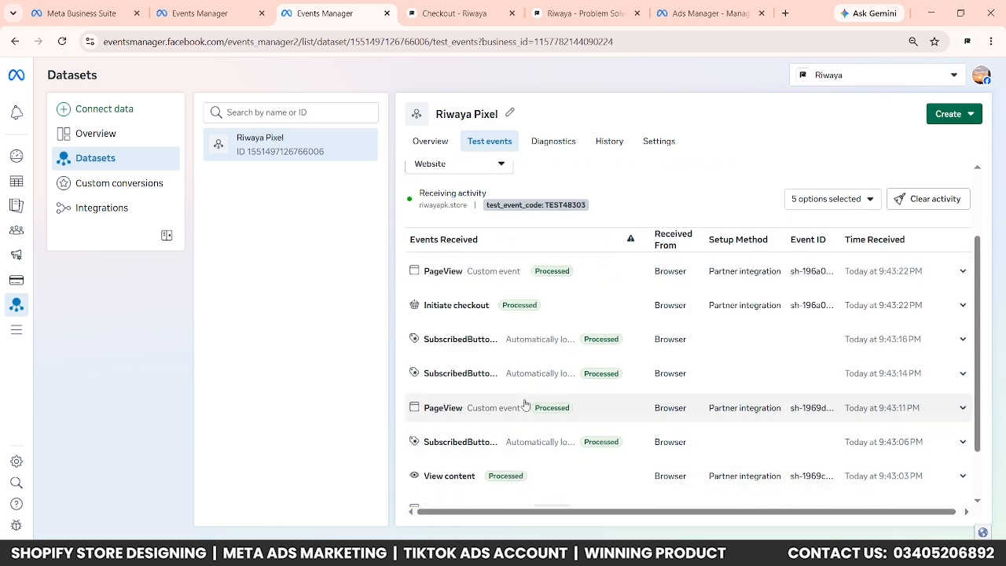
scroll(528, 351, down, 2)
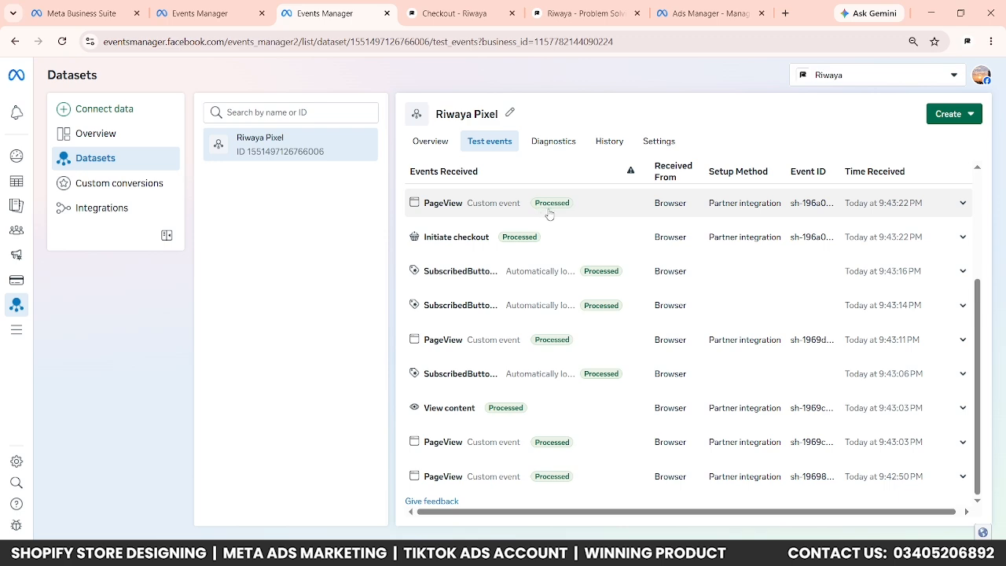
scroll(553, 244, up, 3)
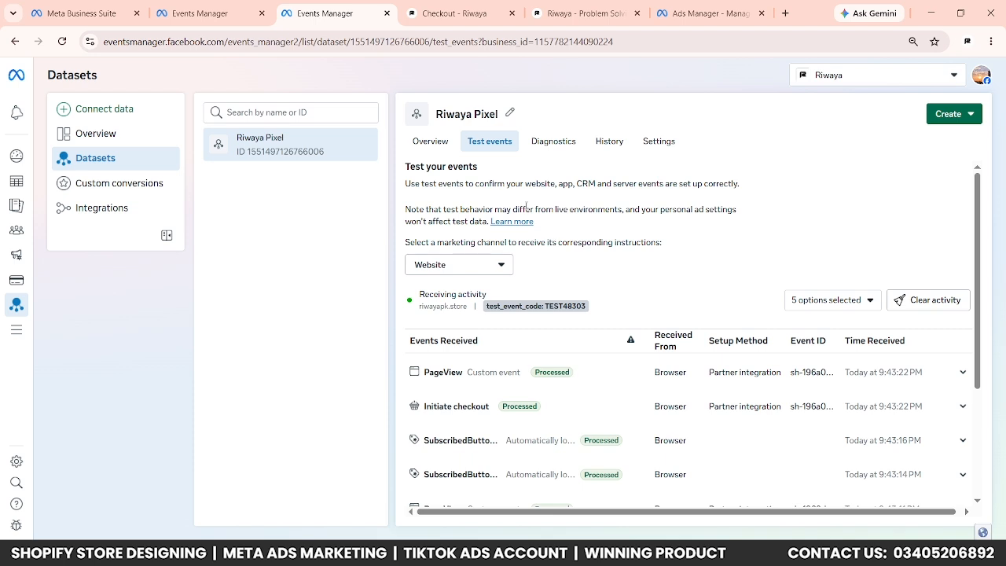
click(432, 143)
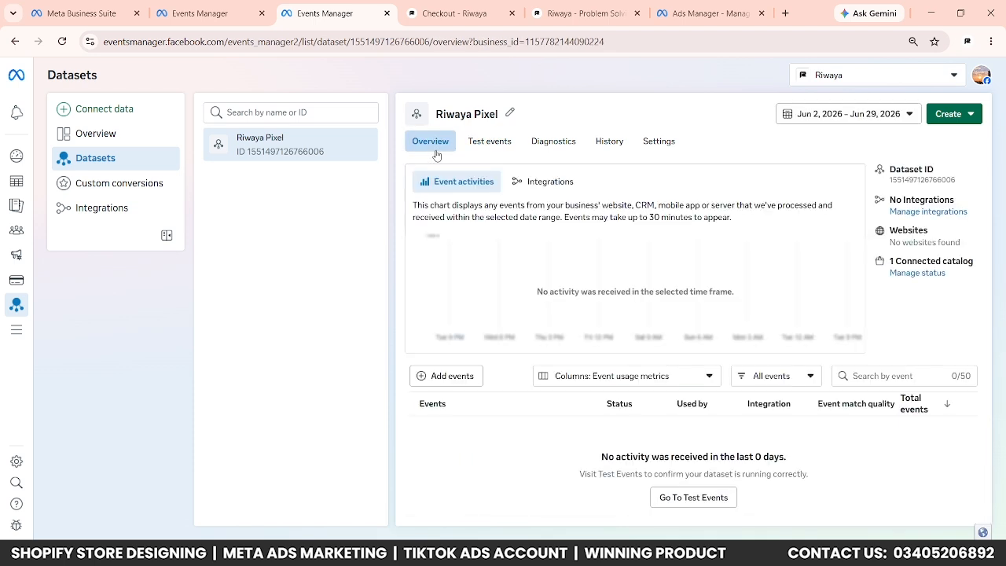
Find the Meta Pixel Helper extension in the Chrome Web Store from a new browser tab, searching for "meta pixel".
click(785, 13)
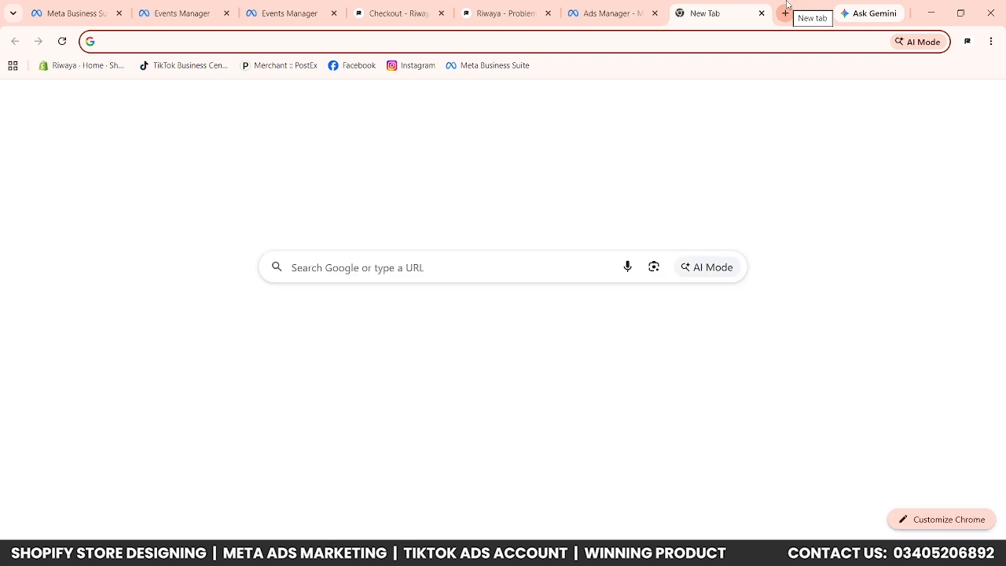
click(991, 41)
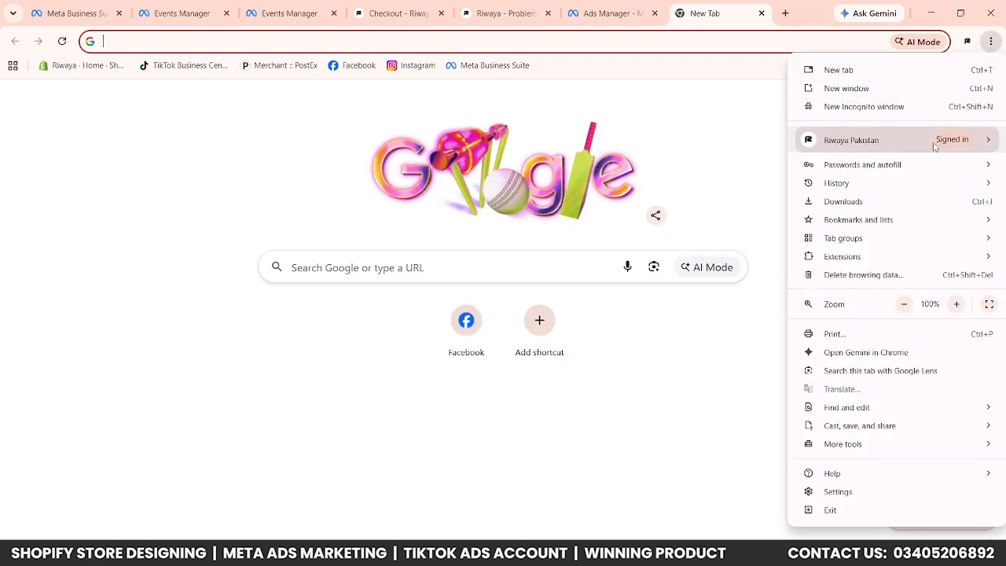
mouse_move(903, 262)
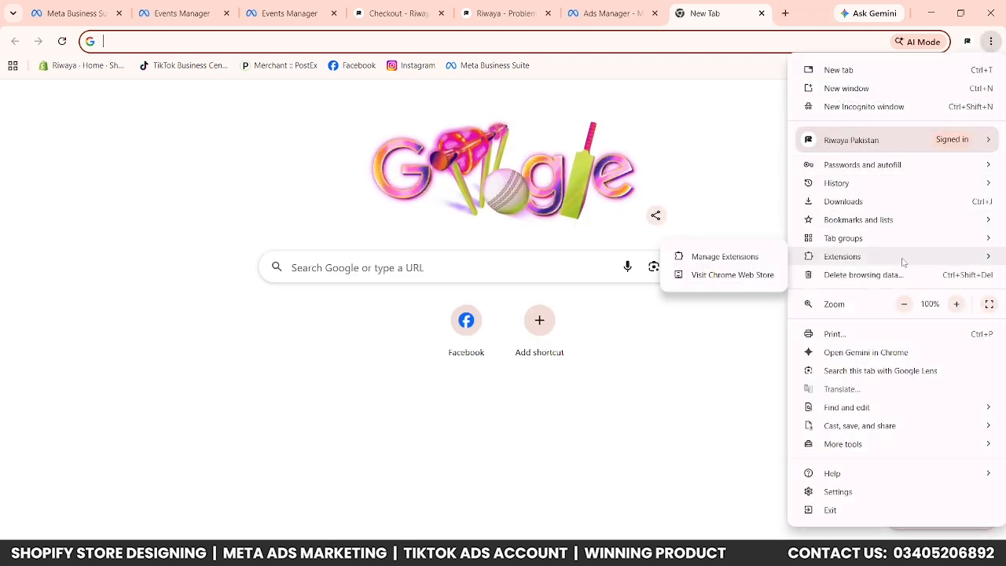
click(756, 275)
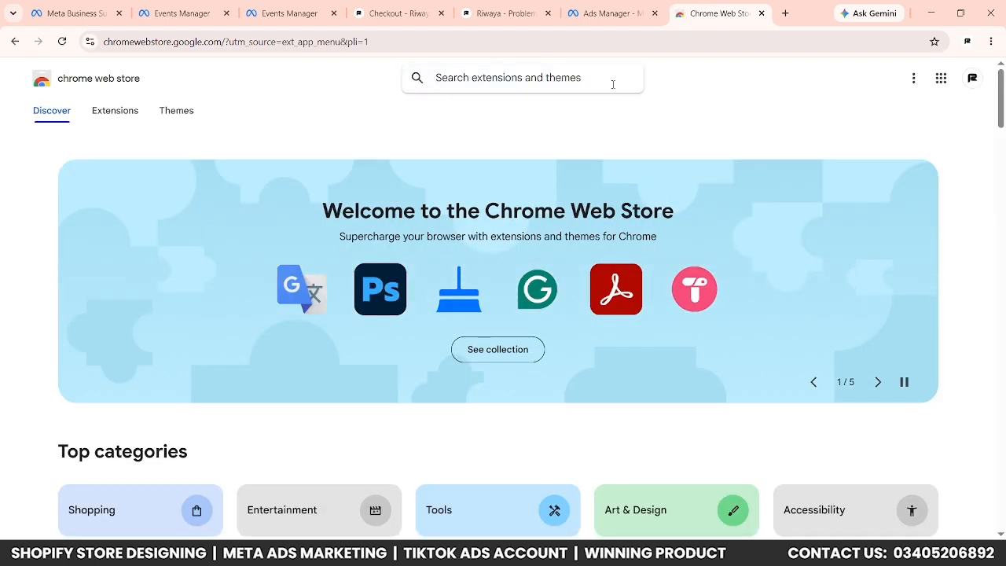
text(meta pixel)
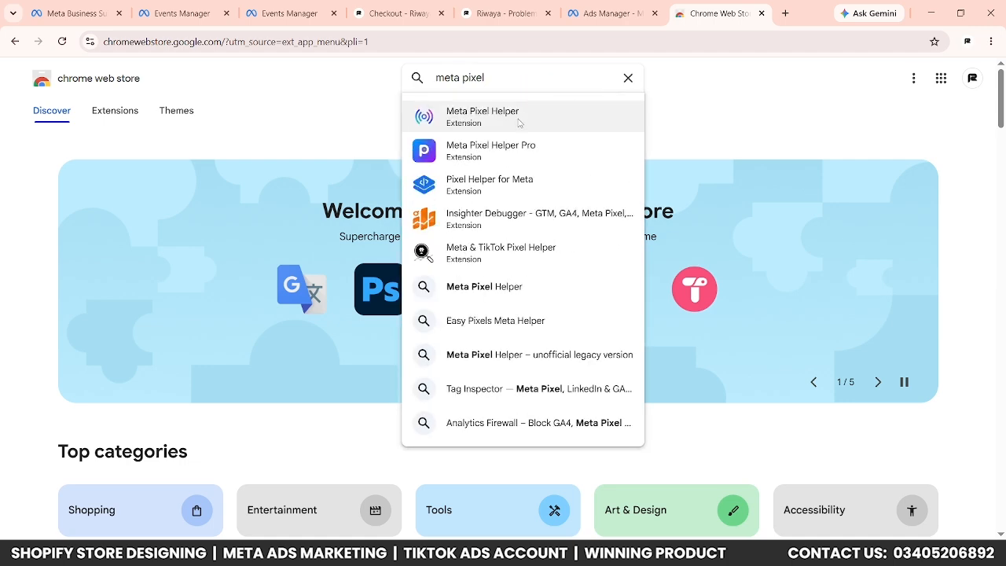
click(519, 123)
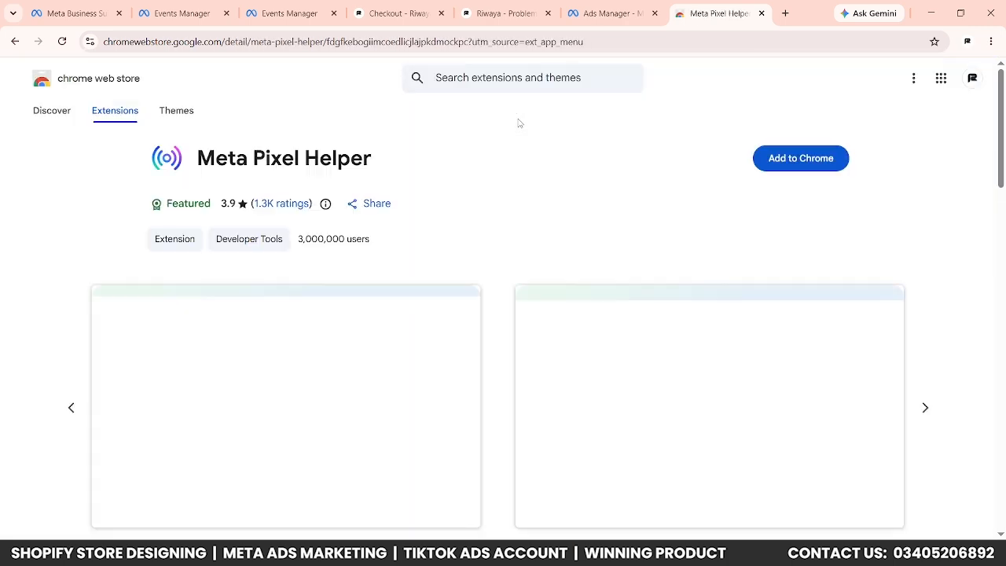
Install the Meta Pixel Helper extension in Chrome and pin it for quick access.
click(769, 158)
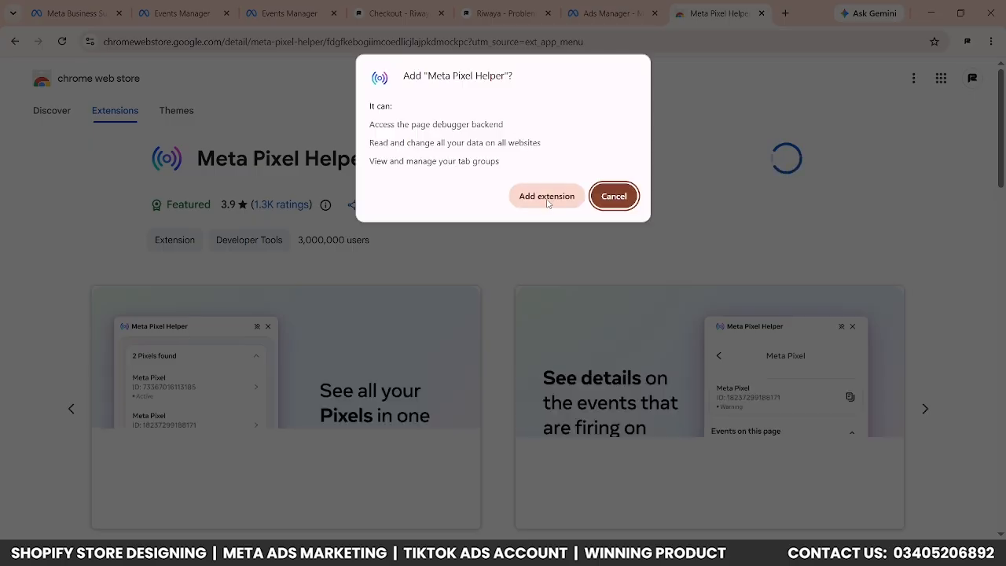
click(547, 198)
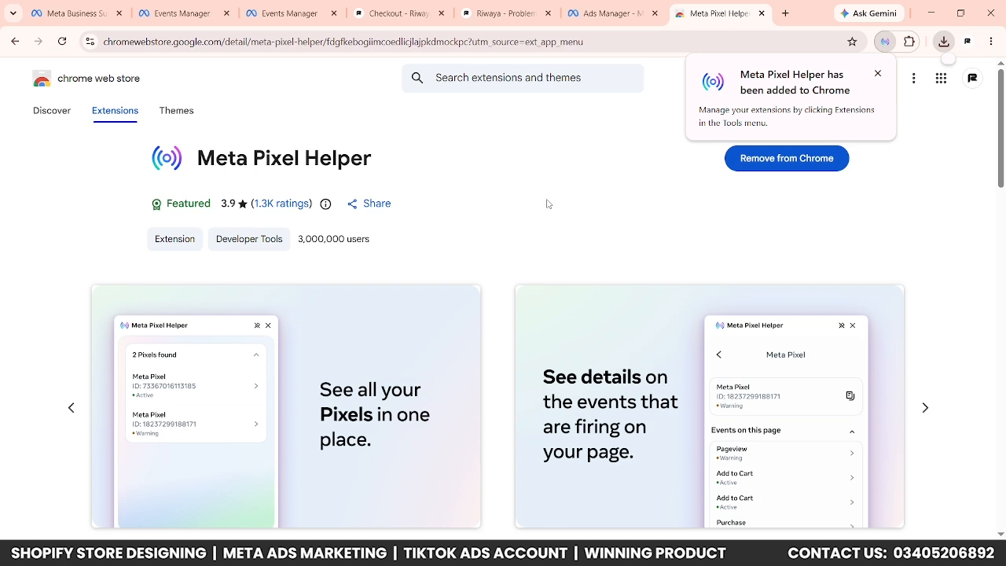
click(909, 41)
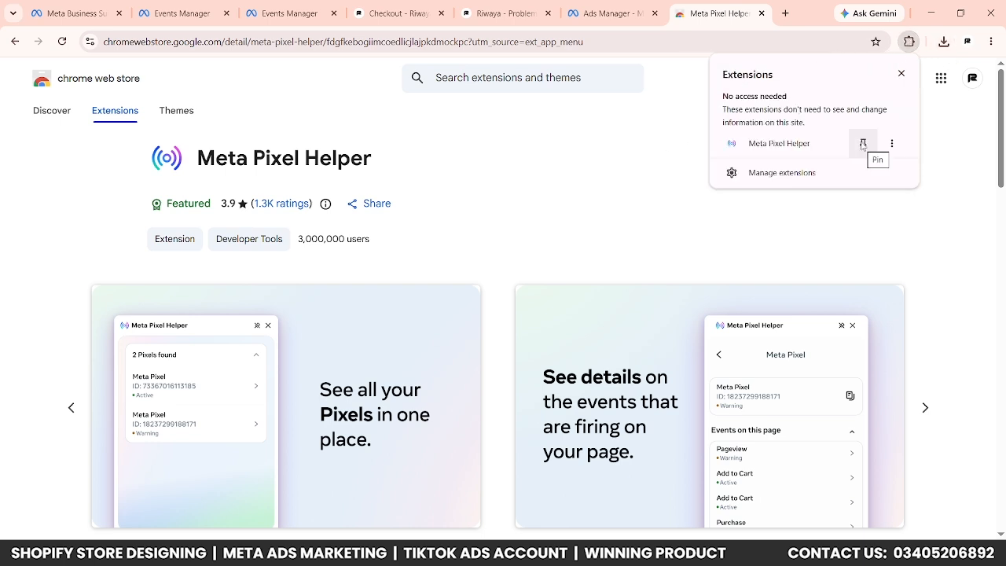
click(862, 144)
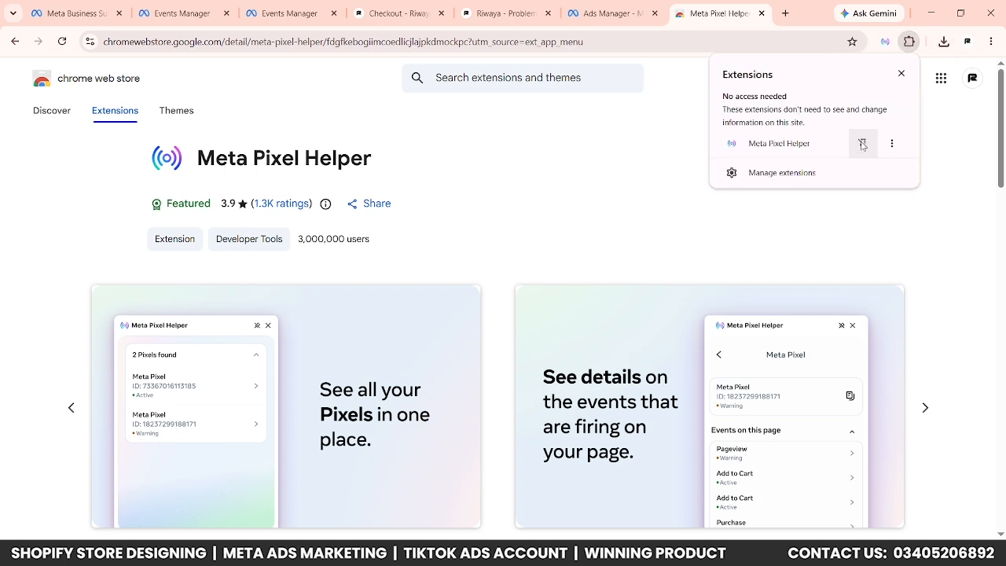
Check the Riwaya storefront home page for an active pixel with Meta Pixel Helper, reloading the page, and close the helper.
click(470, 5)
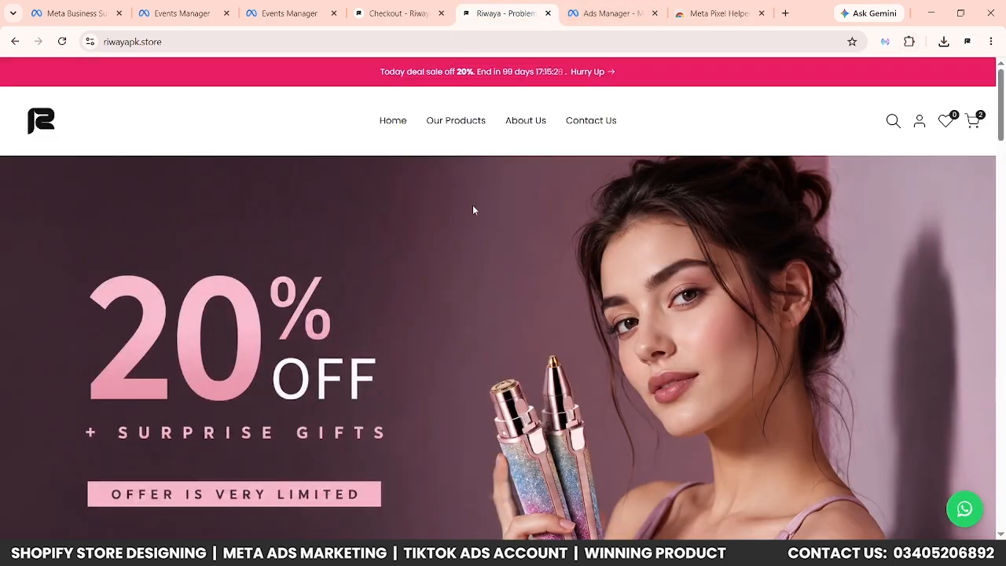
scroll(472, 209, down, 1)
scroll(472, 209, down, 5)
scroll(473, 209, down, 8)
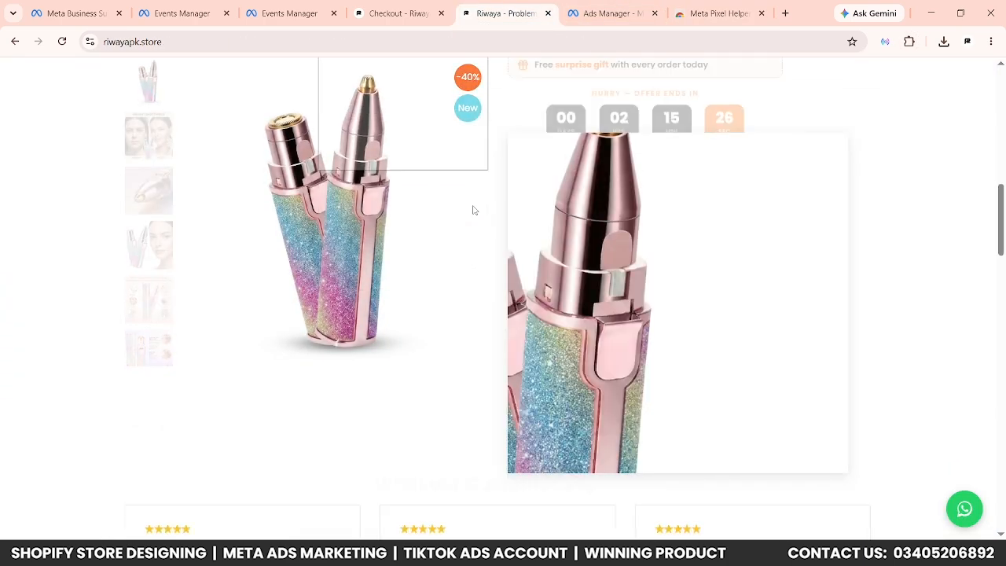
scroll(478, 271, up, 5)
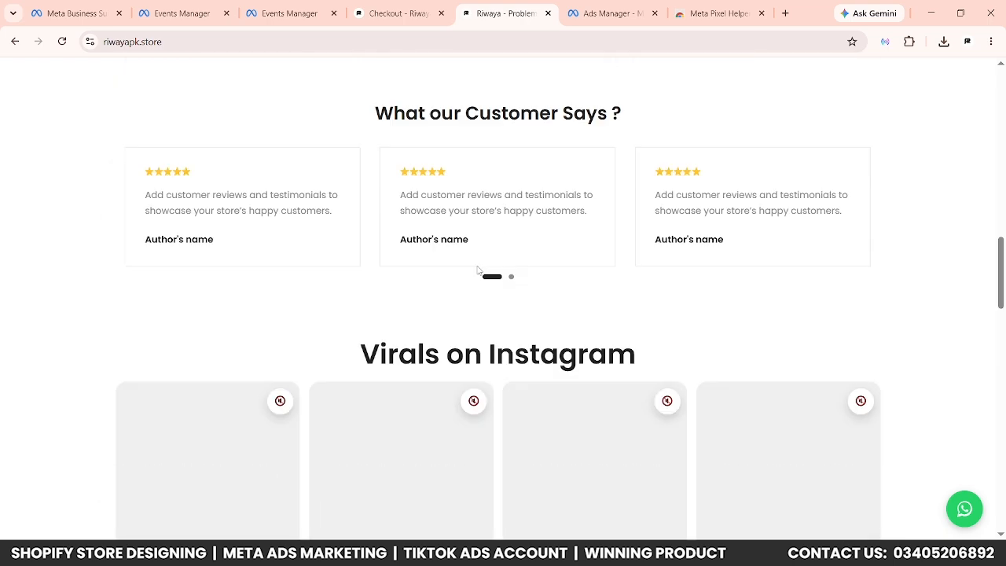
click(885, 40)
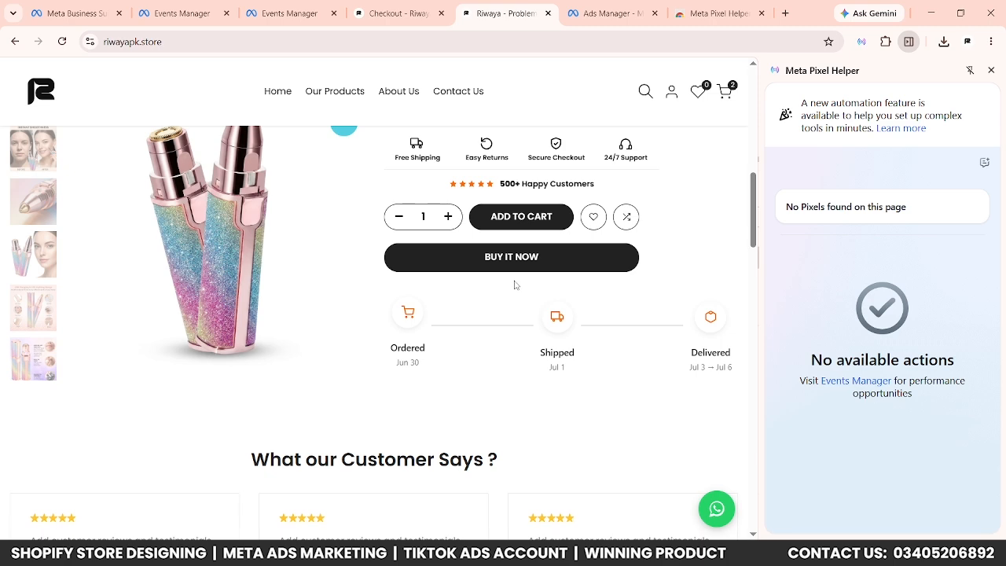
click(62, 42)
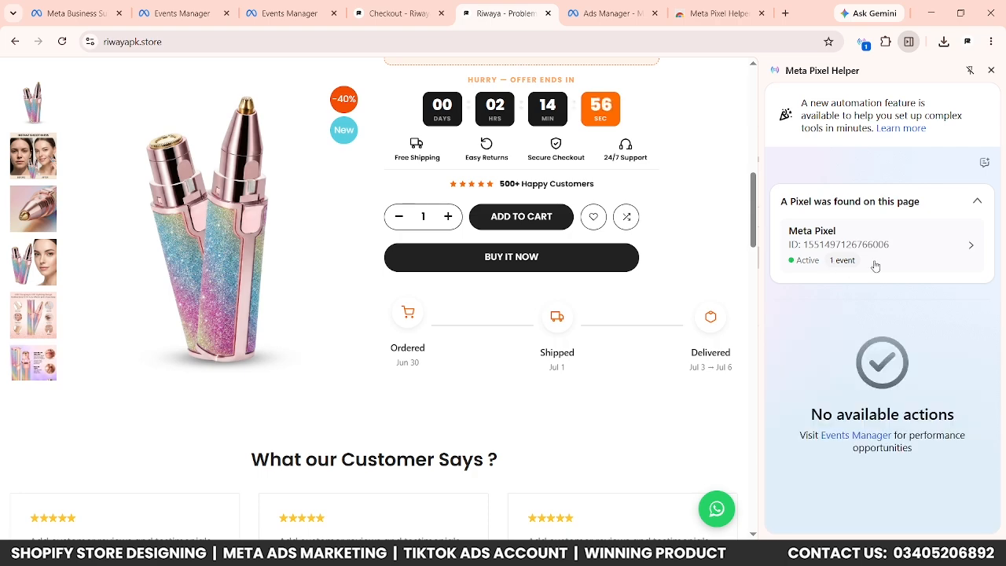
click(992, 70)
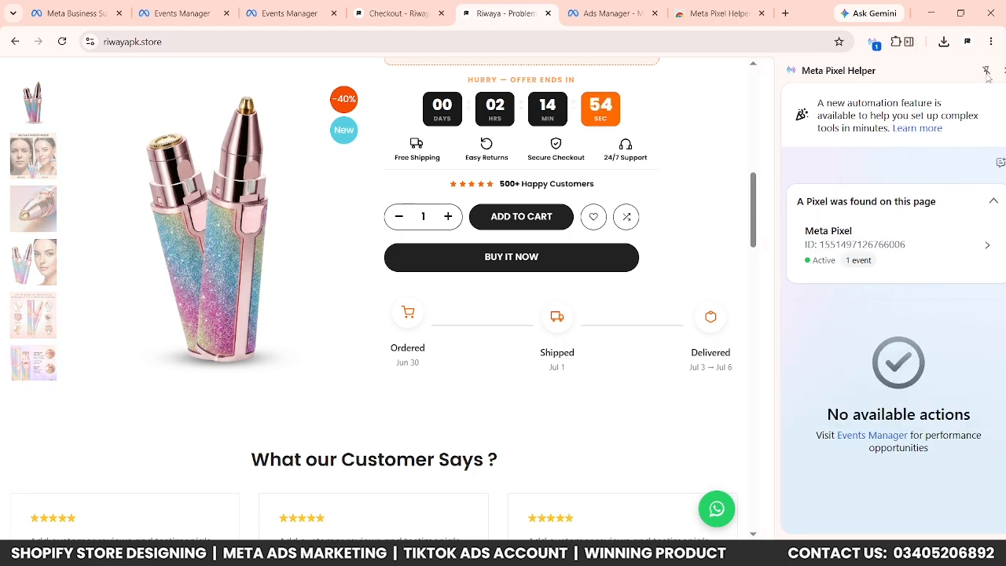
scroll(849, 208, up, 12)
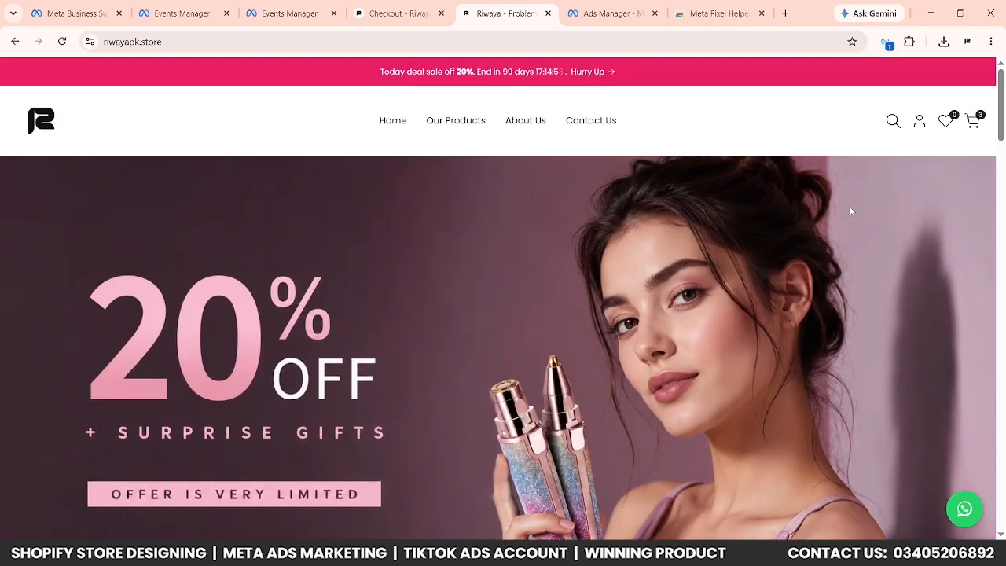